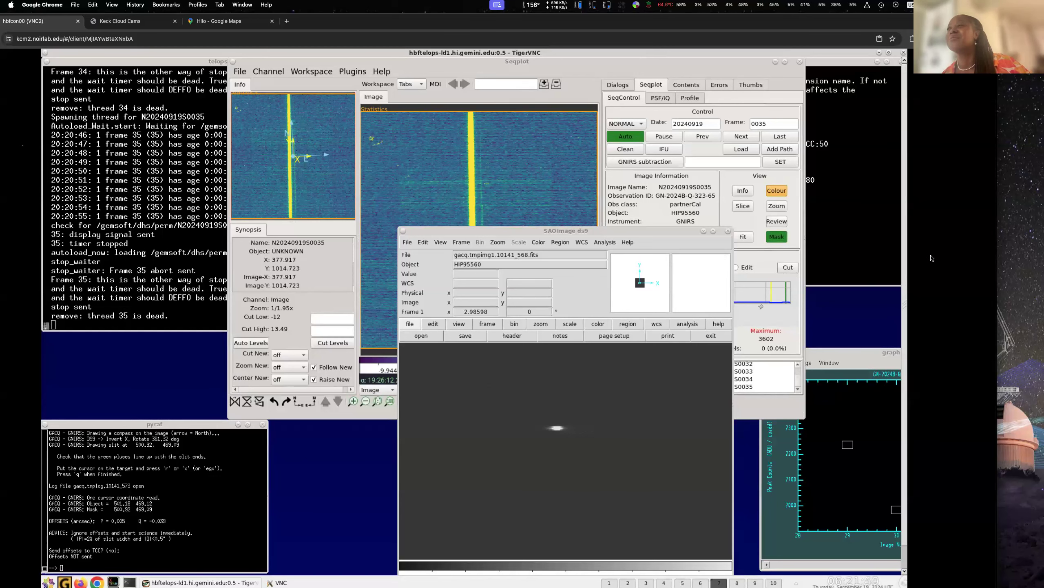
# - Close the VNC viewer for session 5 and open session 1 on hbftelops-ld1
pyautogui.moveTo(769, 25); pyautogui.dragTo(760, 26)
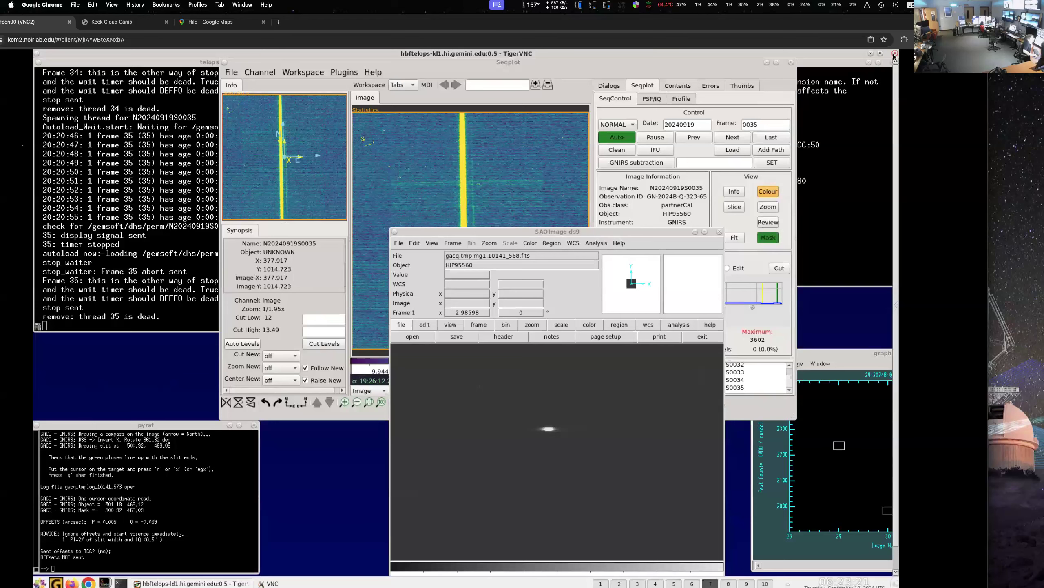
pyautogui.click(894, 54)
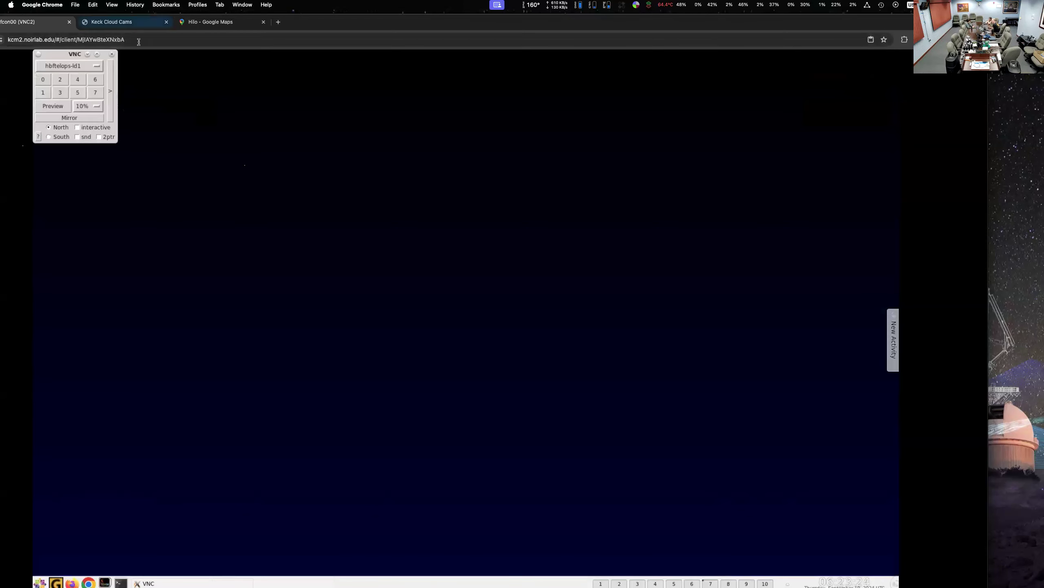
pyautogui.click(42, 93)
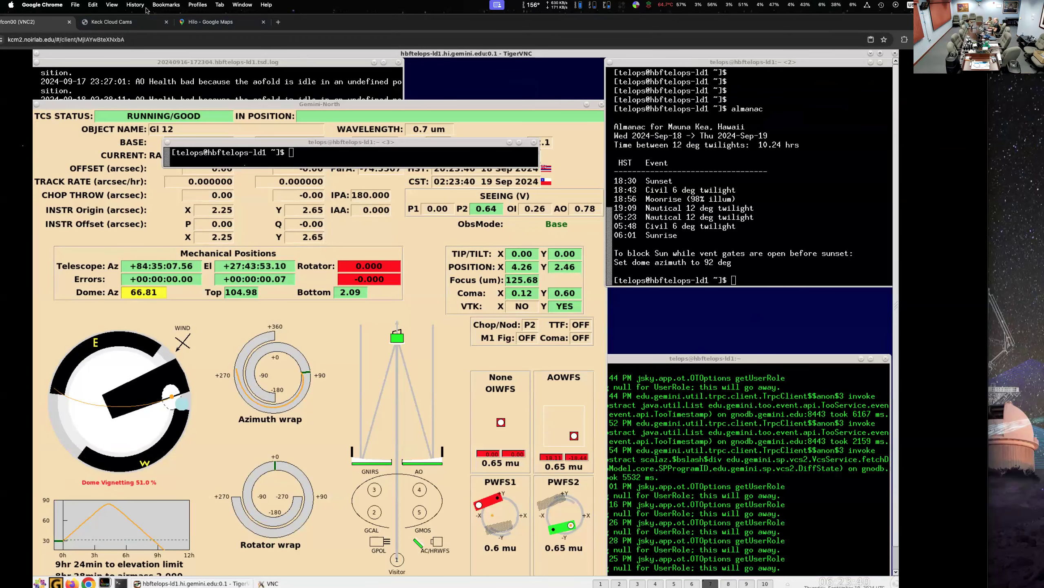
# - Search Google for "gemini iss" in a new browser tab
pyautogui.click(129, 26)
pyautogui.click(277, 22)
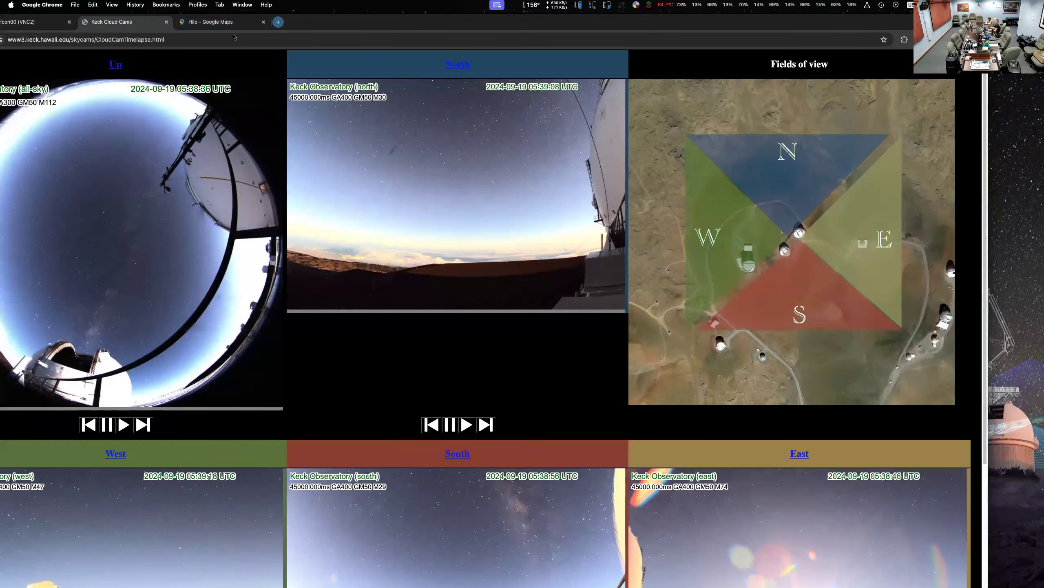
pyautogui.click(222, 38)
pyautogui.write('gemini ')
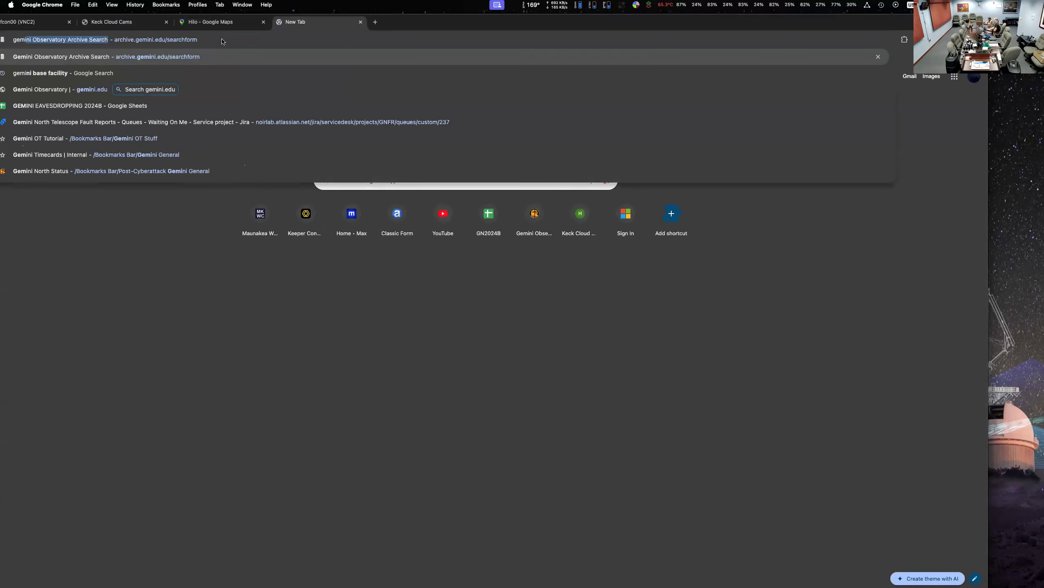
pyautogui.write('iss')
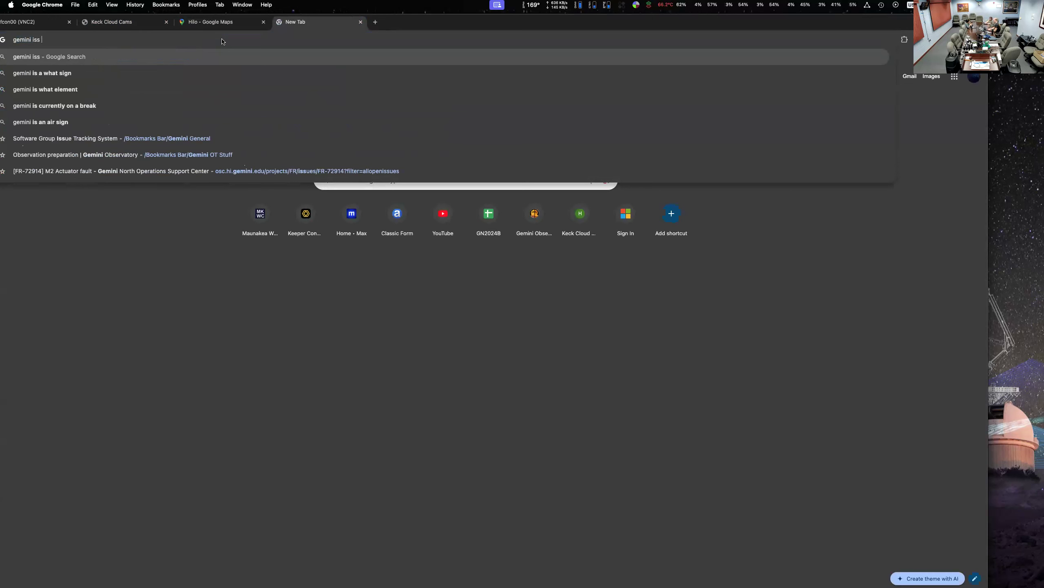
pyautogui.press('Return')
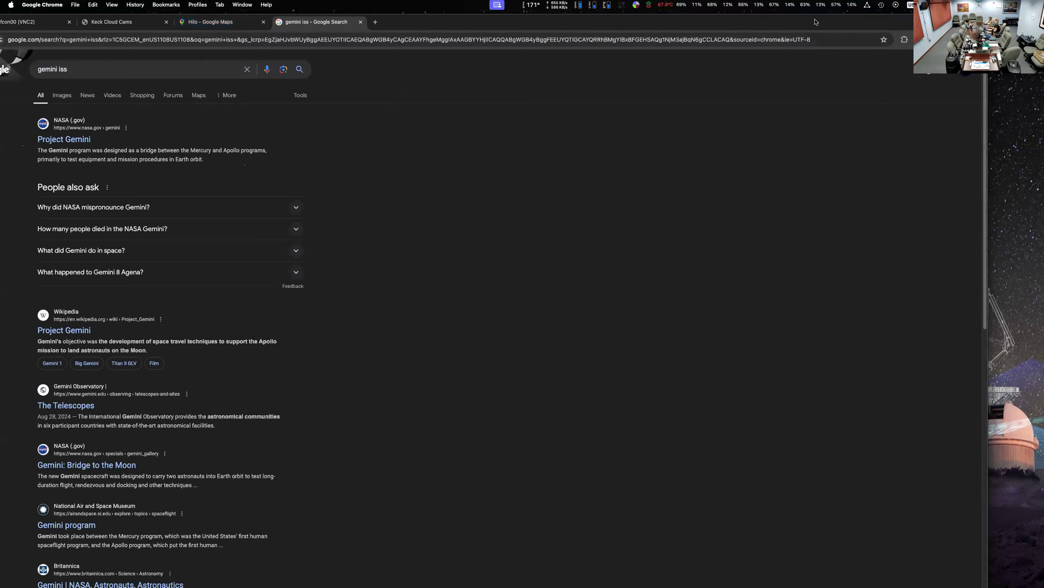
# - Open Gemini Observatory's "The Telescopes" page from the search results
pyautogui.moveTo(816, 20); pyautogui.dragTo(831, 58)
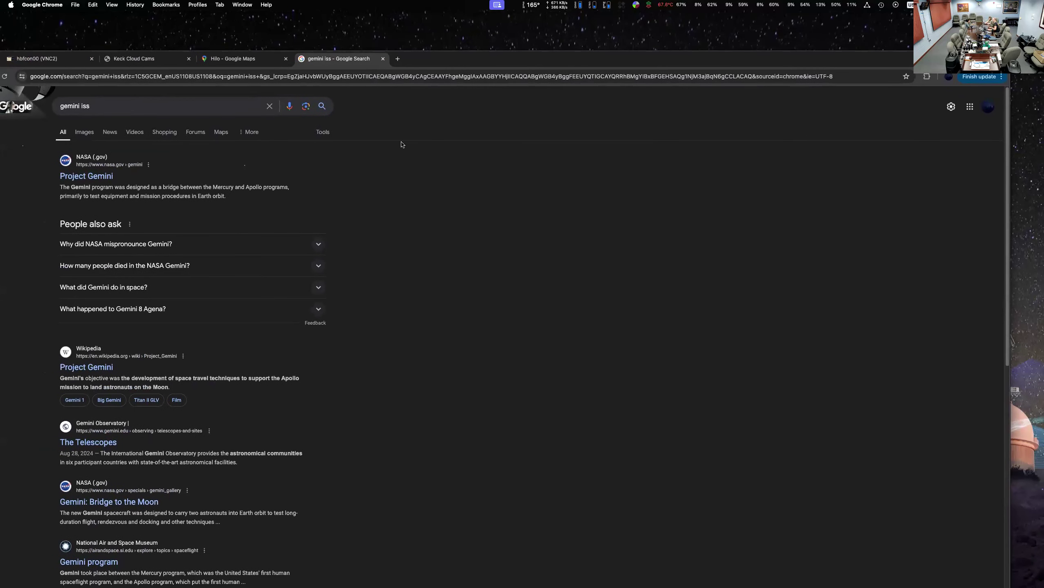
pyautogui.scroll(-1, 189, 405)
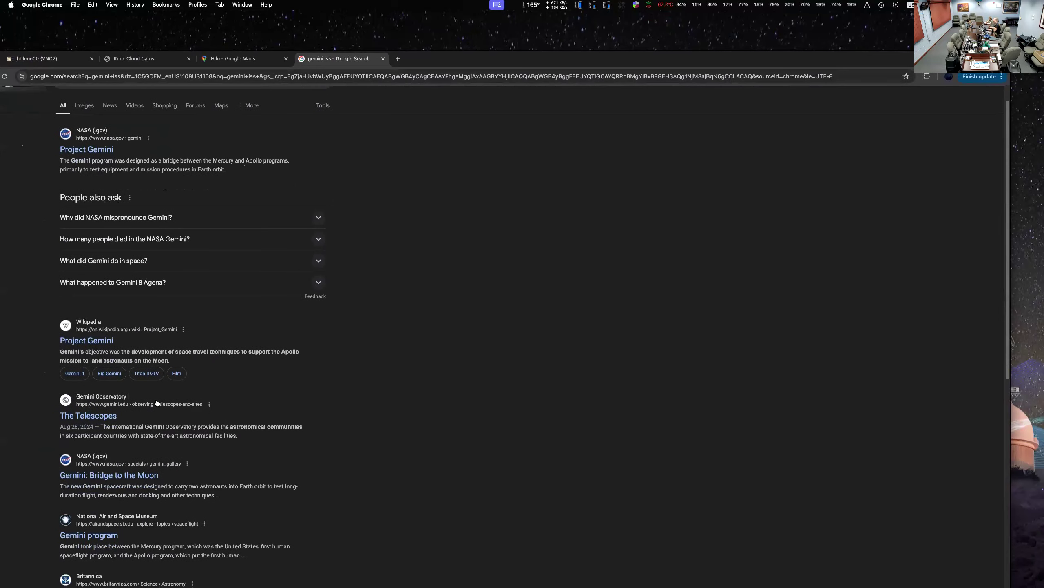
pyautogui.click(81, 419)
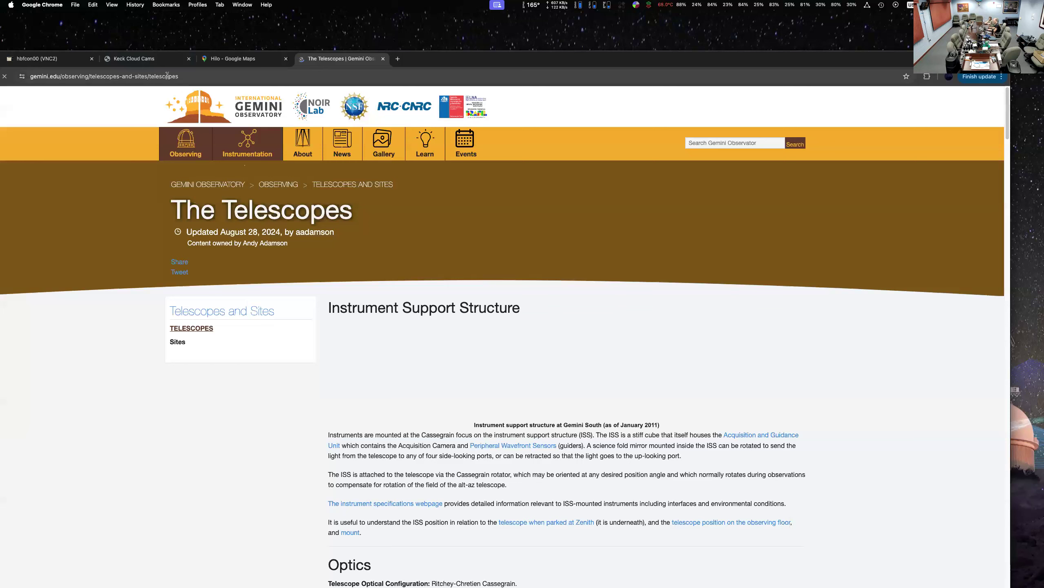
# - Search Google for "gemini telescope north" and show the image results
pyautogui.click(167, 76)
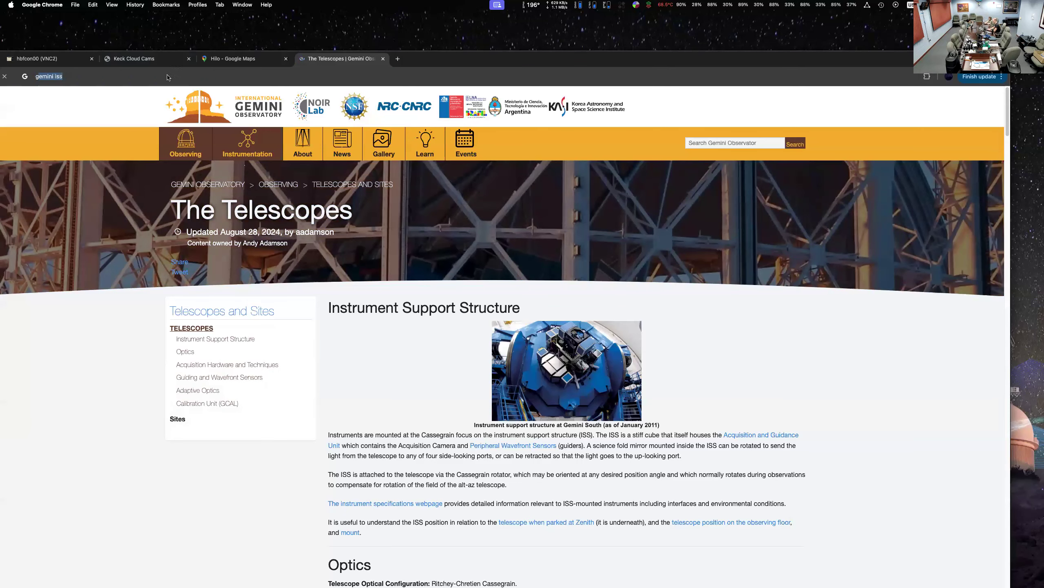
pyautogui.write('gemini telescope')
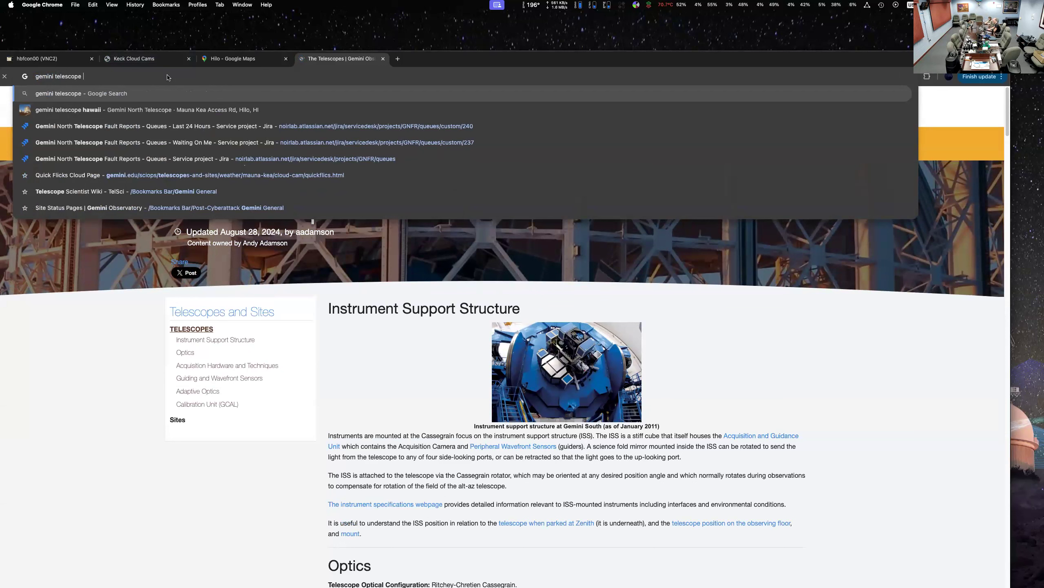
pyautogui.write(' north')
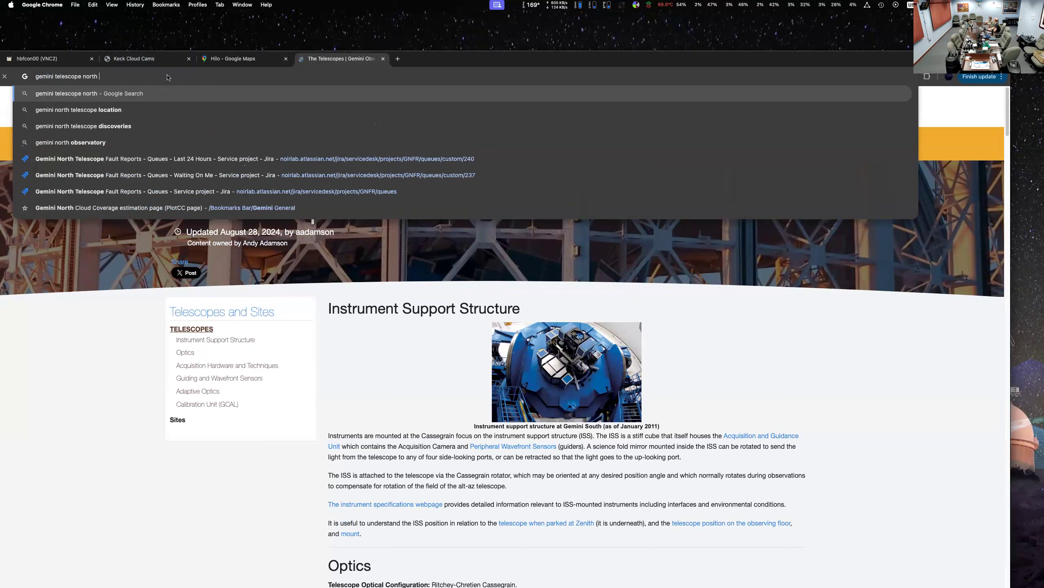
pyautogui.press('Return')
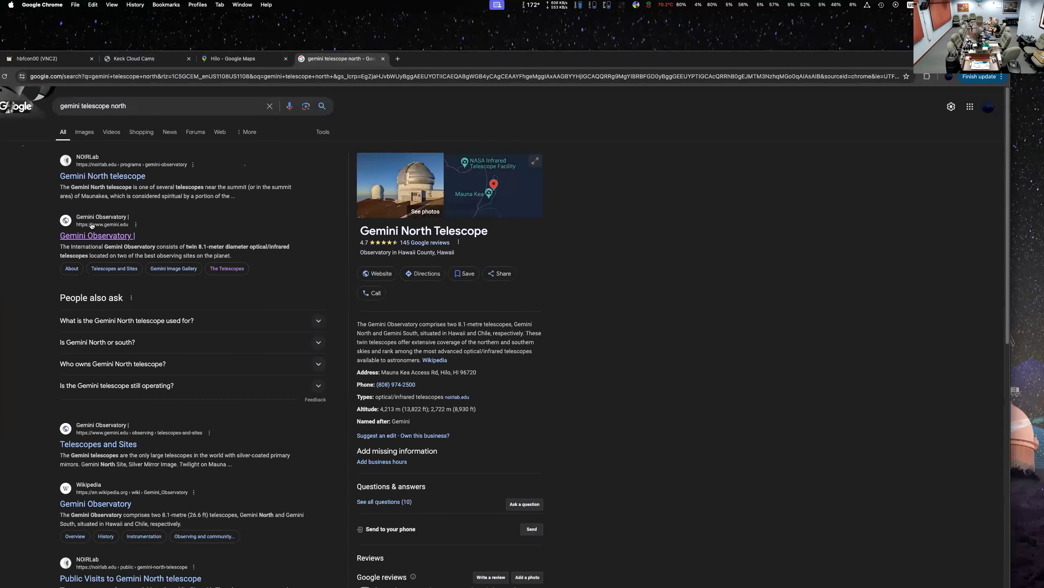
pyautogui.click(93, 132)
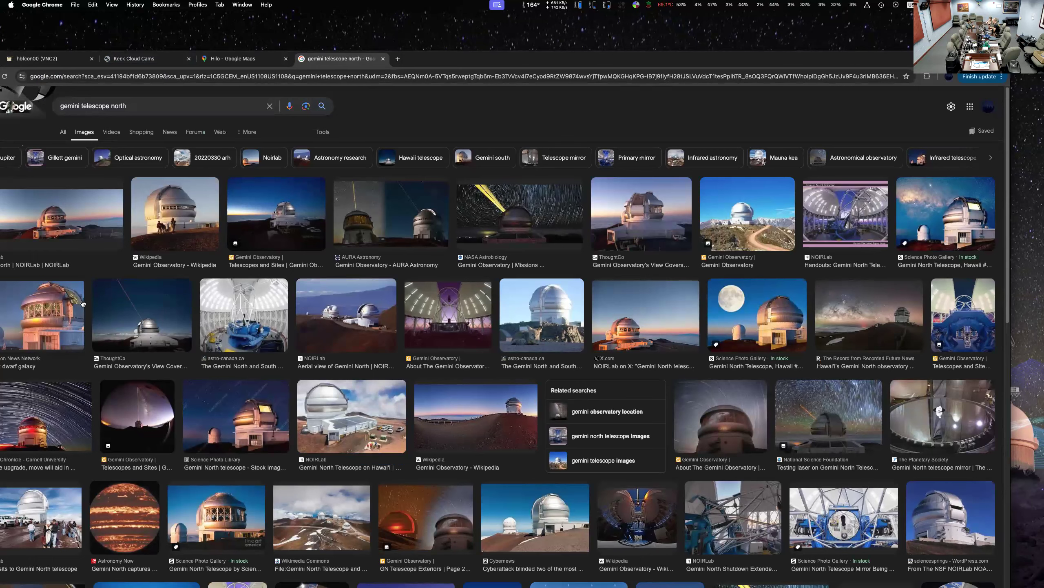
# - Open the astro-canada.ca image of the telescope inside its dome and look through its source page on the Gemini North and South Observatory
pyautogui.click(249, 316)
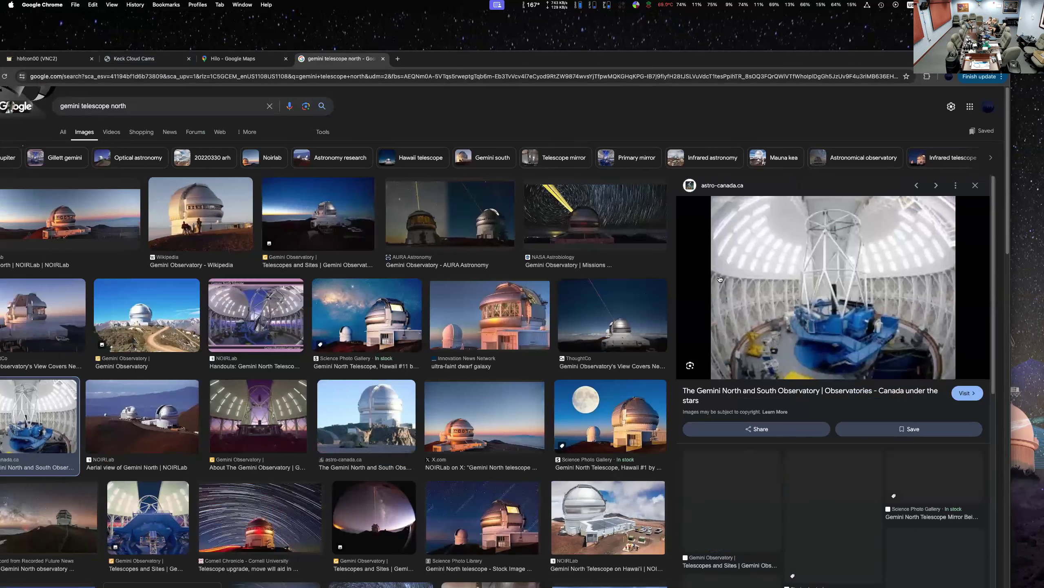
pyautogui.click(720, 280)
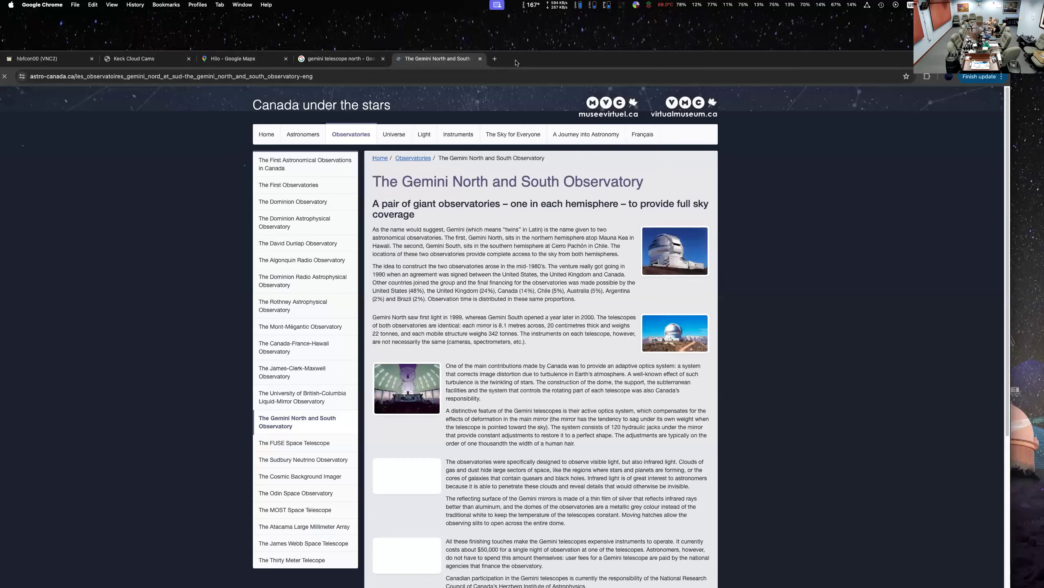
pyautogui.scroll(-7, 535, 241)
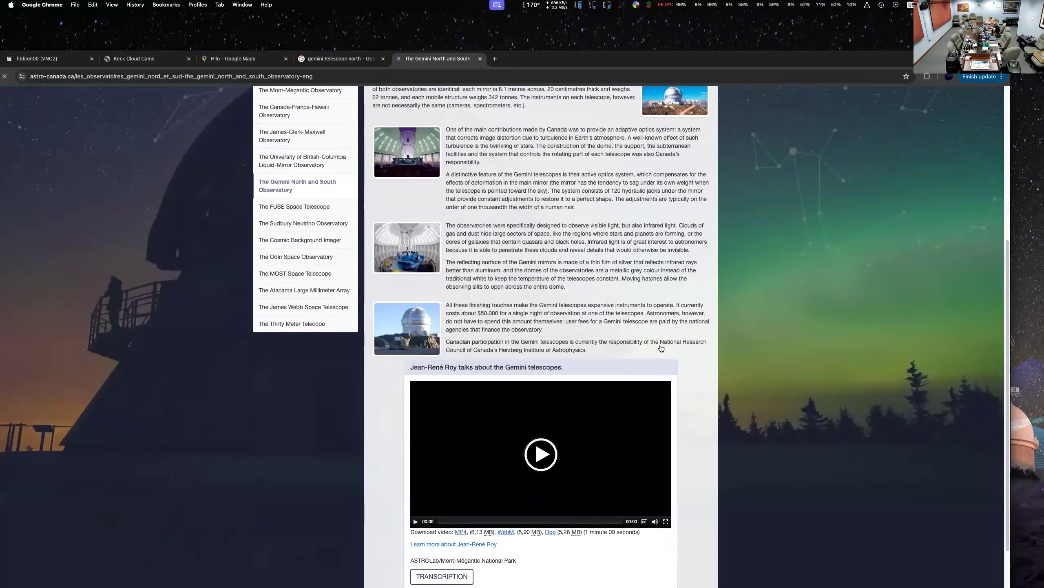
pyautogui.scroll(3, 412, 318)
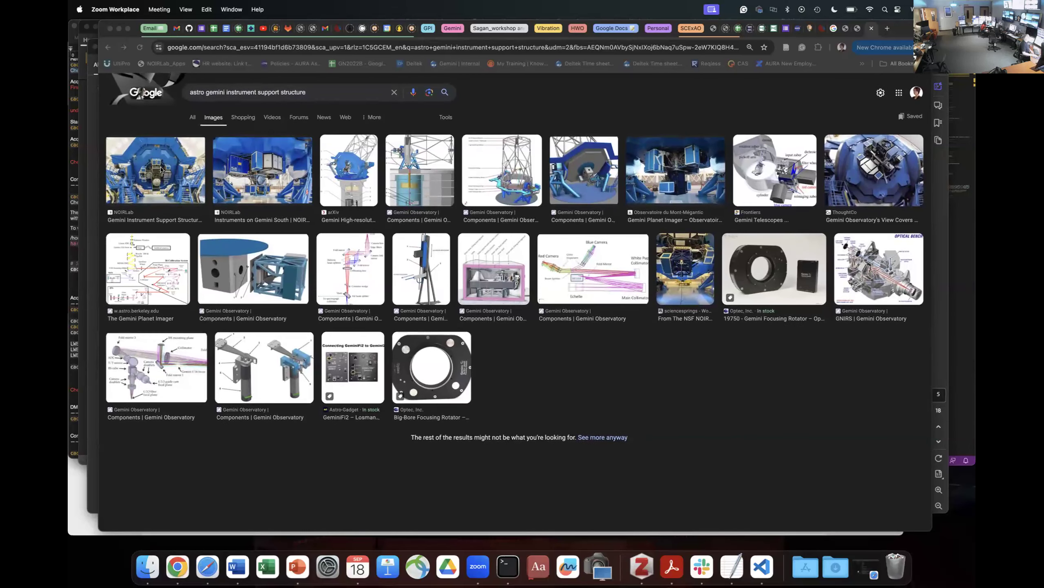
# - Preview NOIRLab's "Instruments on Gemini South" photo in the image results and examine the mounted instruments up close
pyautogui.click(161, 169)
pyautogui.click(161, 173)
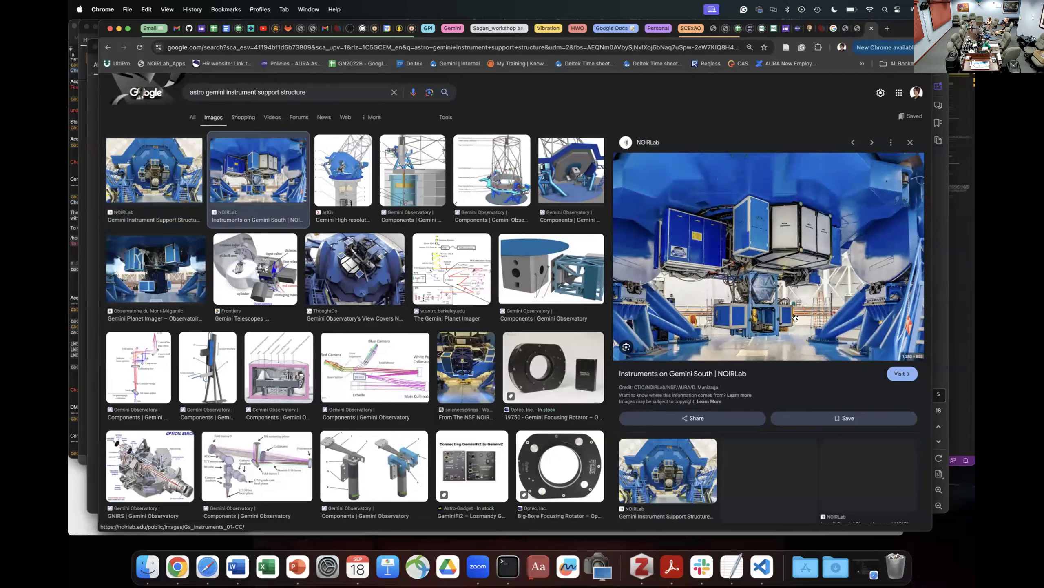
pyautogui.click(248, 165)
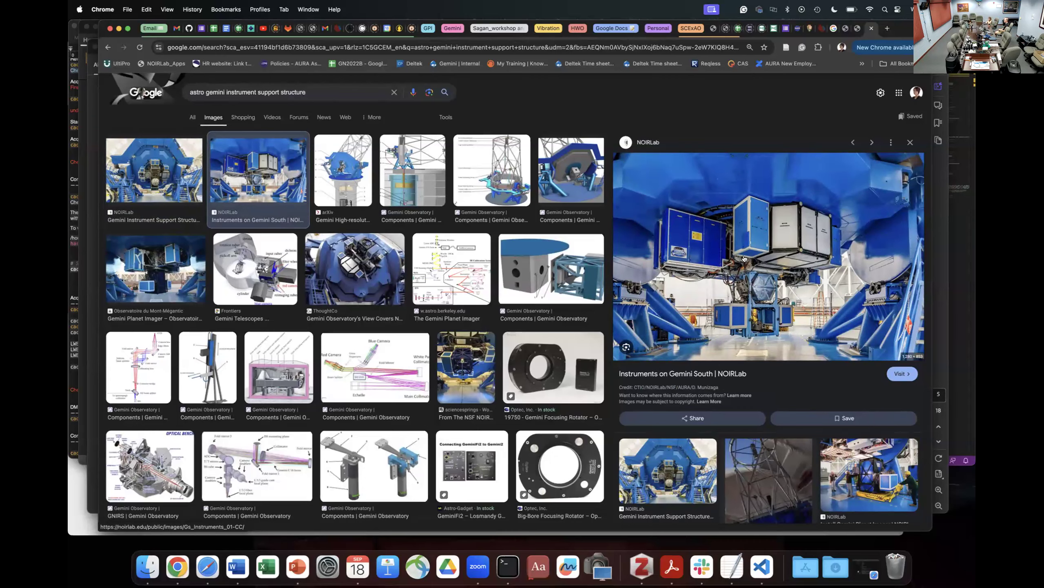
pyautogui.scroll(5, 774, 258)
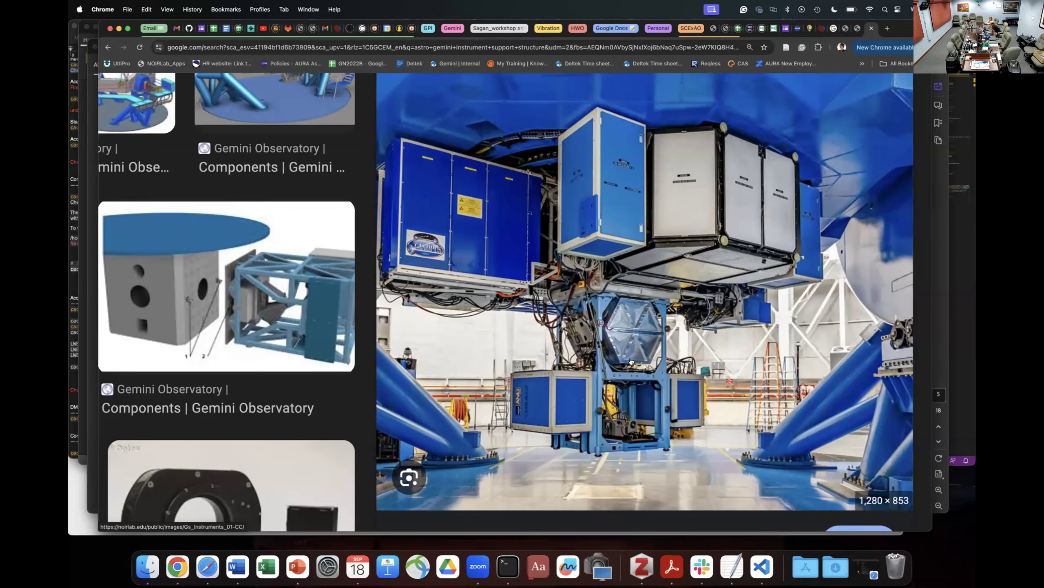
pyautogui.scroll(-5, 631, 361)
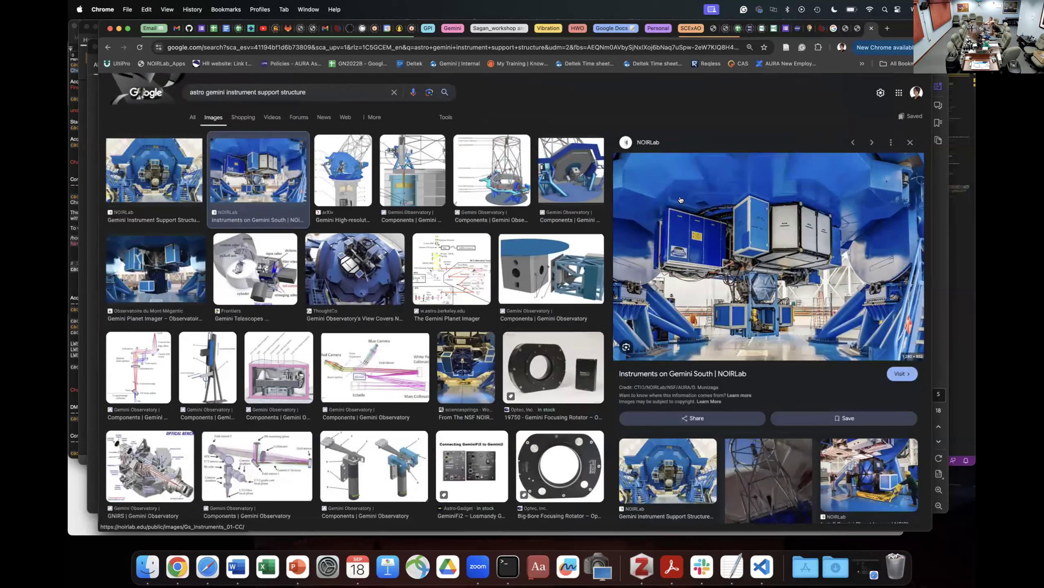
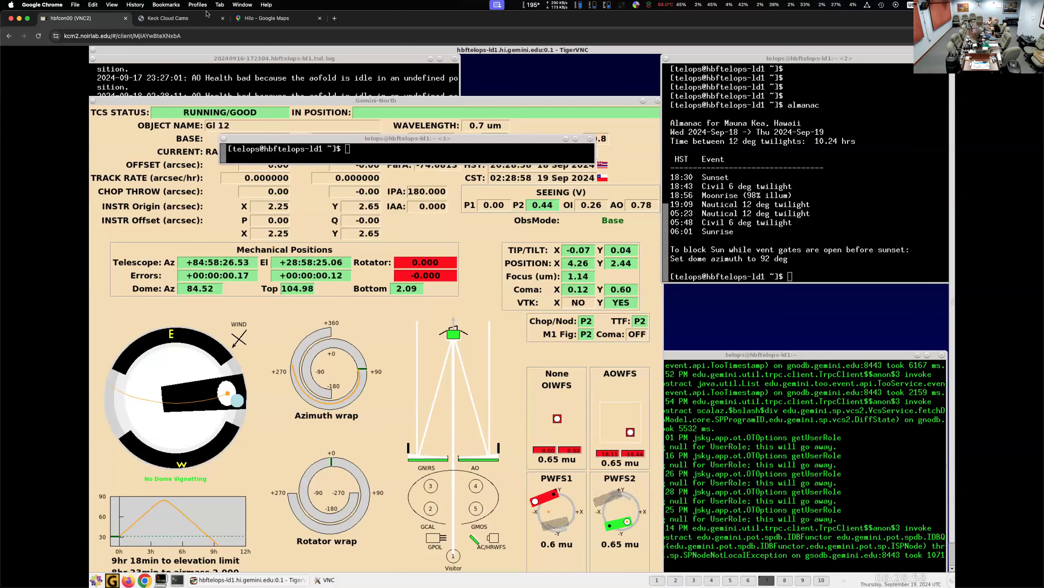
# - Close the VNC viewer for session 1 and the hbfcon00 (VNC2) browser tab
pyautogui.press('ctrl+super+f')
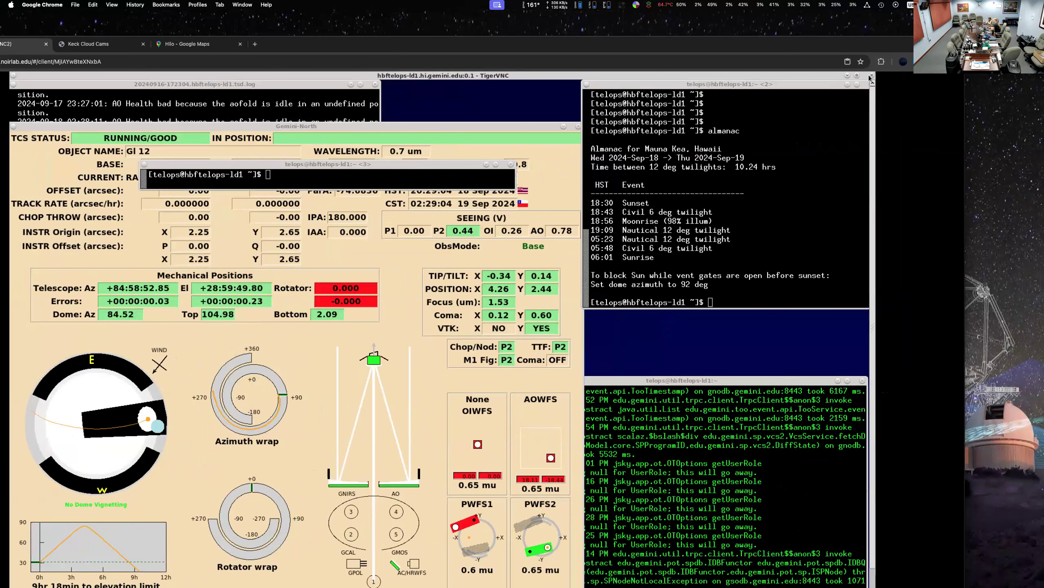
pyautogui.click(870, 77)
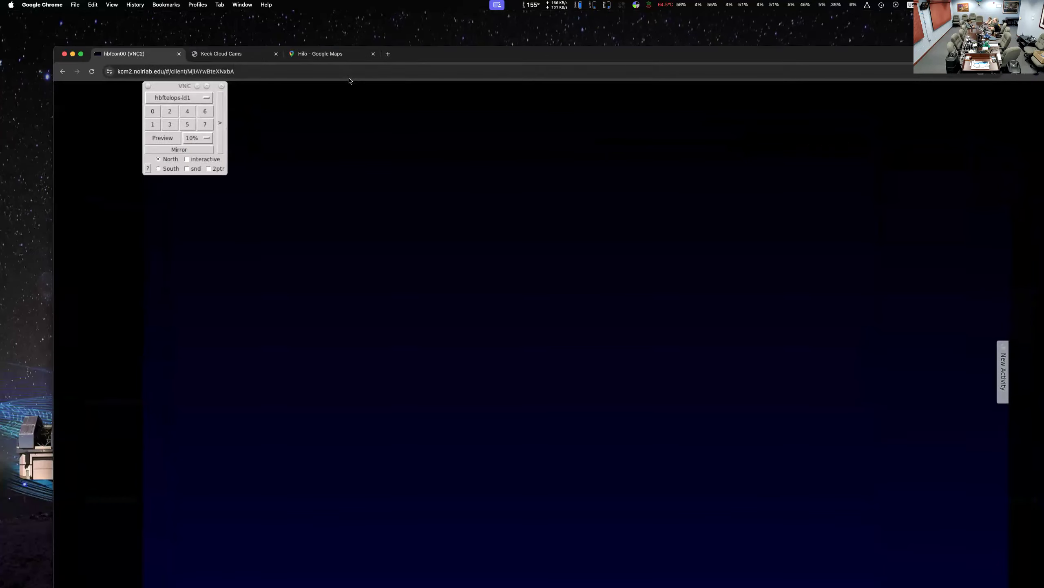
pyautogui.doubleClick(398, 56)
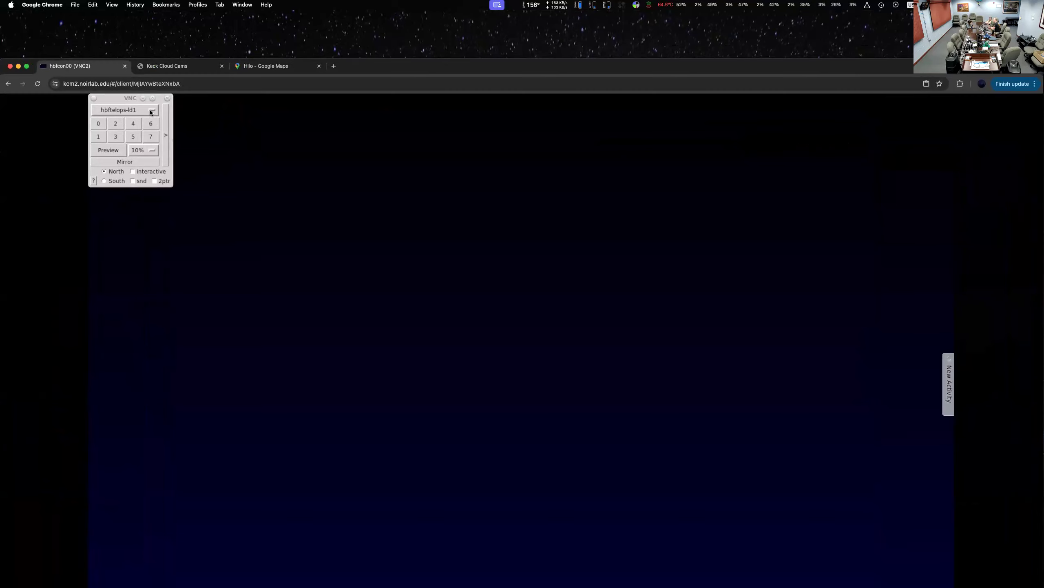
pyautogui.click(124, 65)
# - Open Keeper Connection Manager in a new browser tab
pyautogui.click(237, 66)
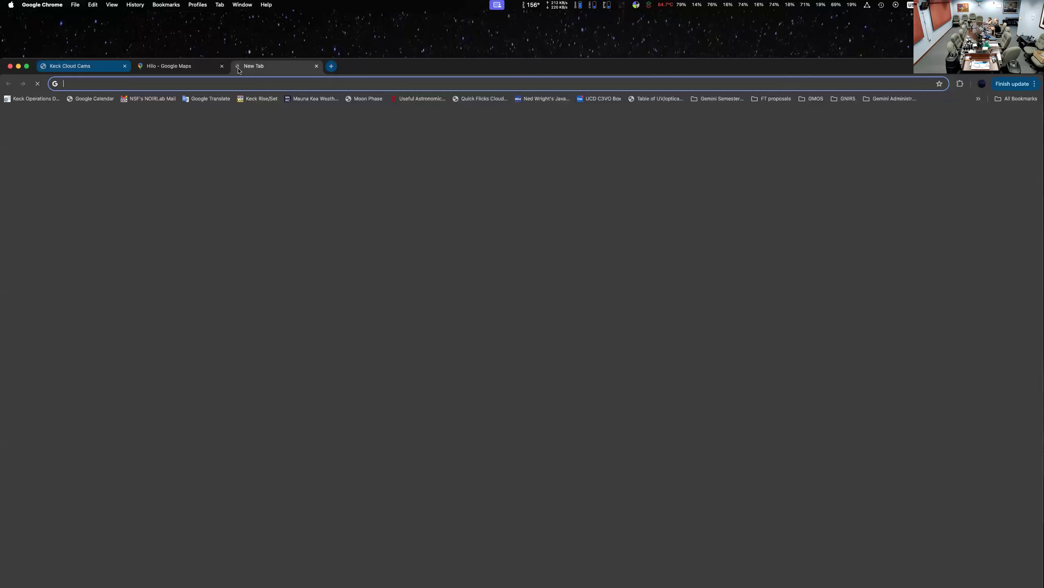
pyautogui.write('keeper')
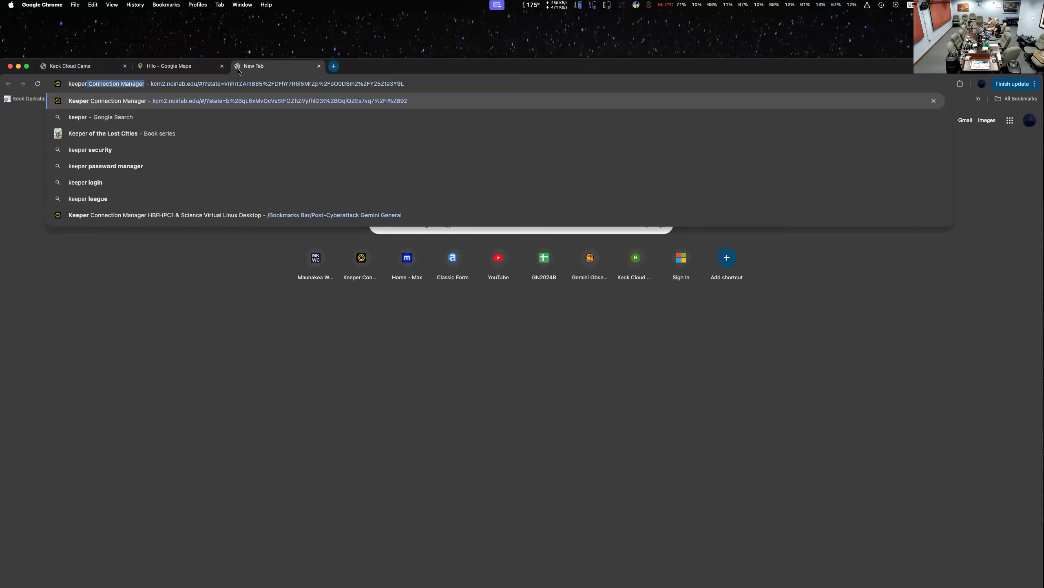
pyautogui.press('Return')
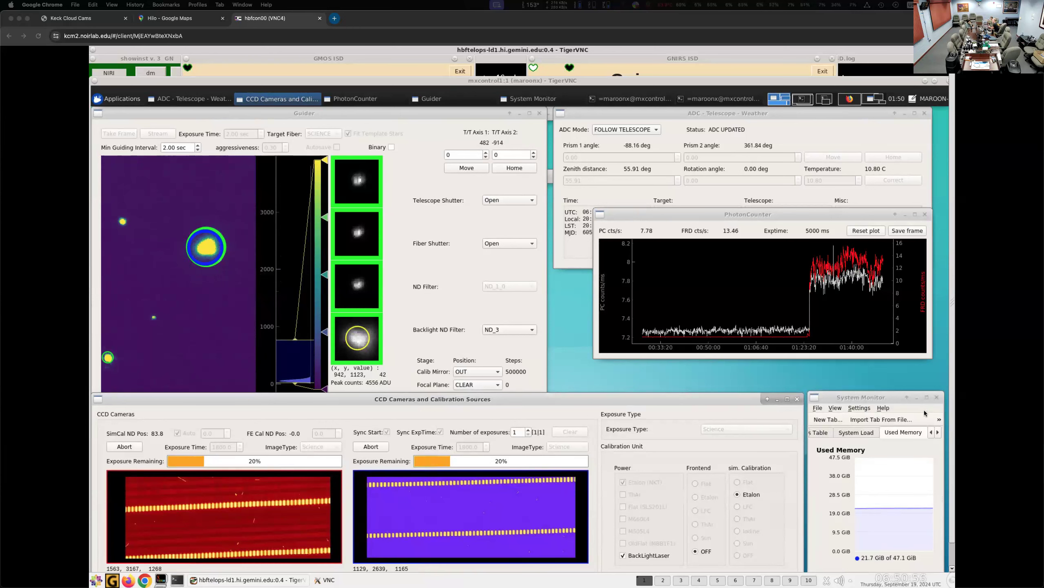
# - Close the VNC viewers for sessions 4, 1 and 5, and reopen session 4 on hbftelops-ld1
pyautogui.click(906, 47)
pyautogui.moveTo(863, 14); pyautogui.dragTo(824, 15)
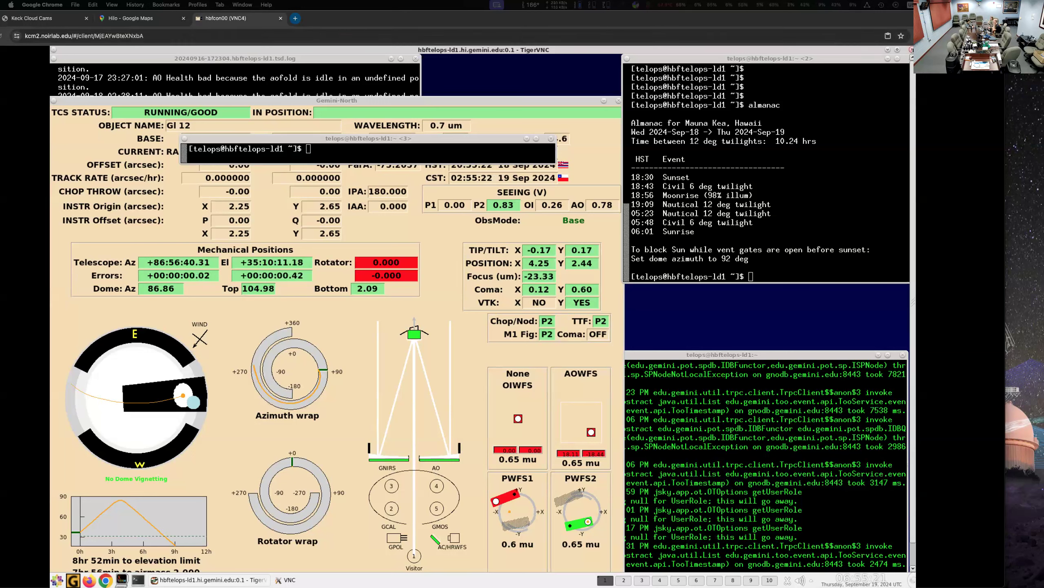
pyautogui.click(905, 73)
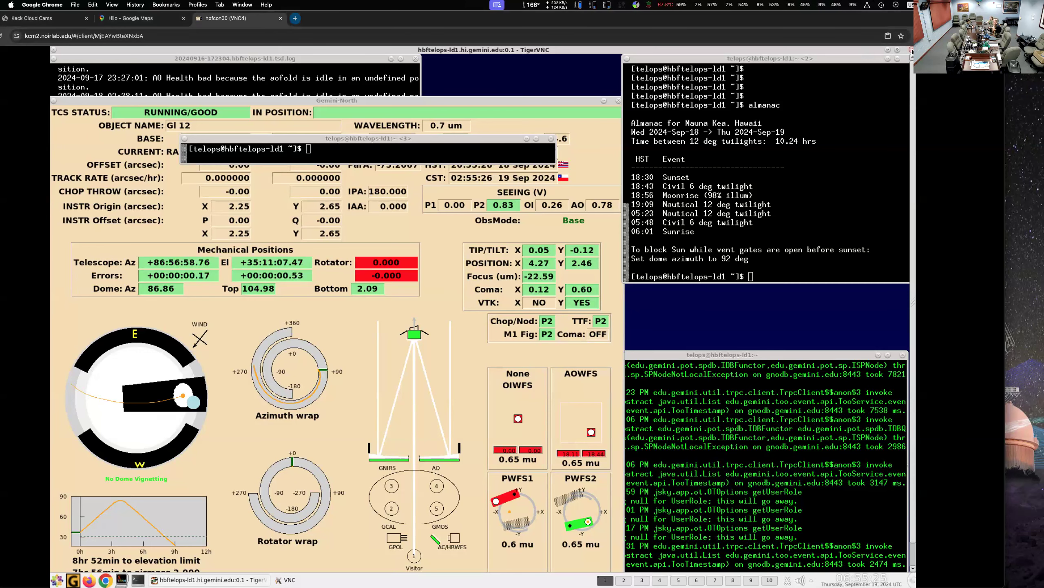
pyautogui.click(911, 50)
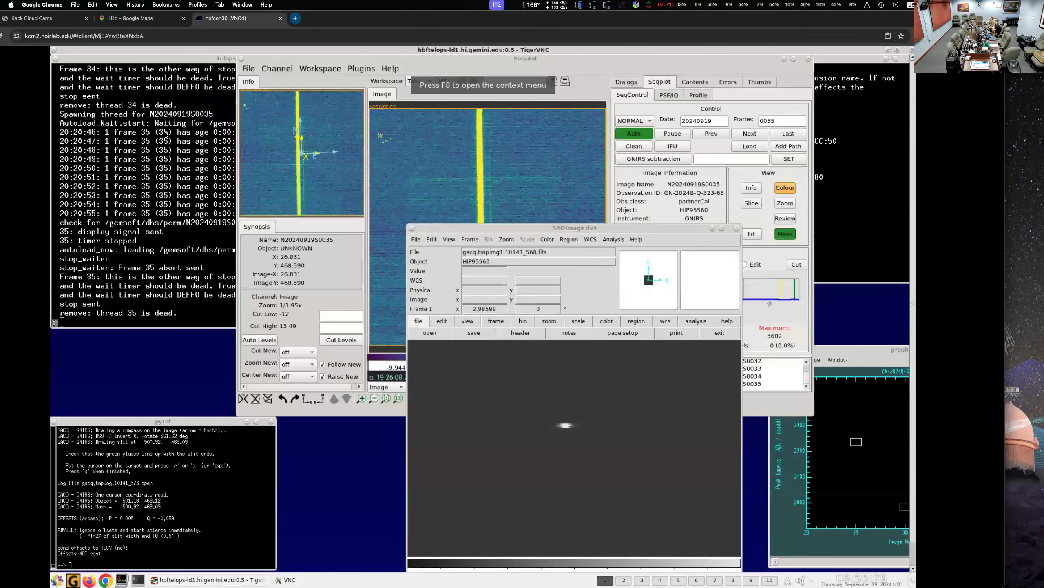
pyautogui.click(911, 50)
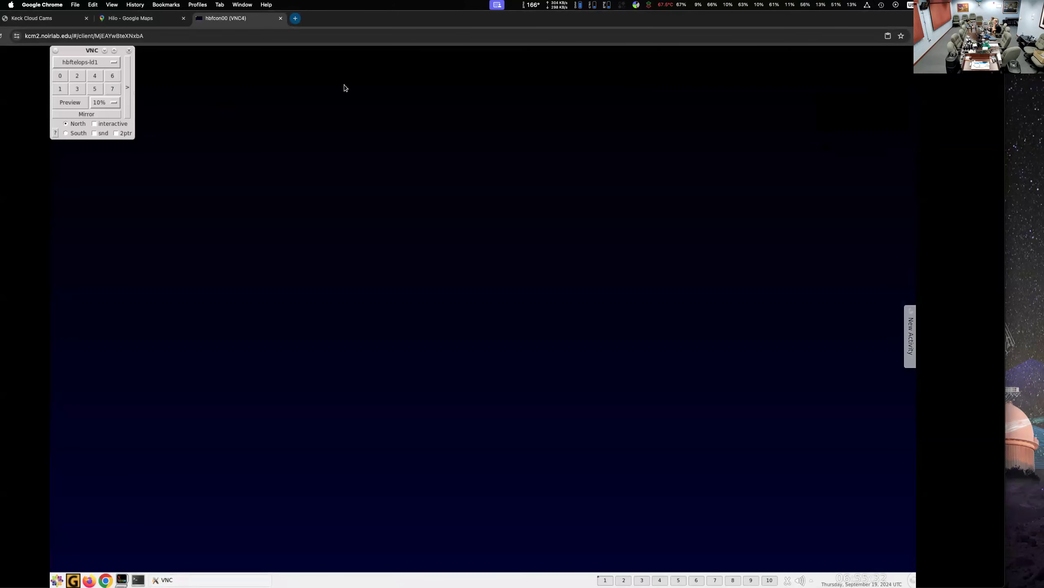
pyautogui.click(92, 77)
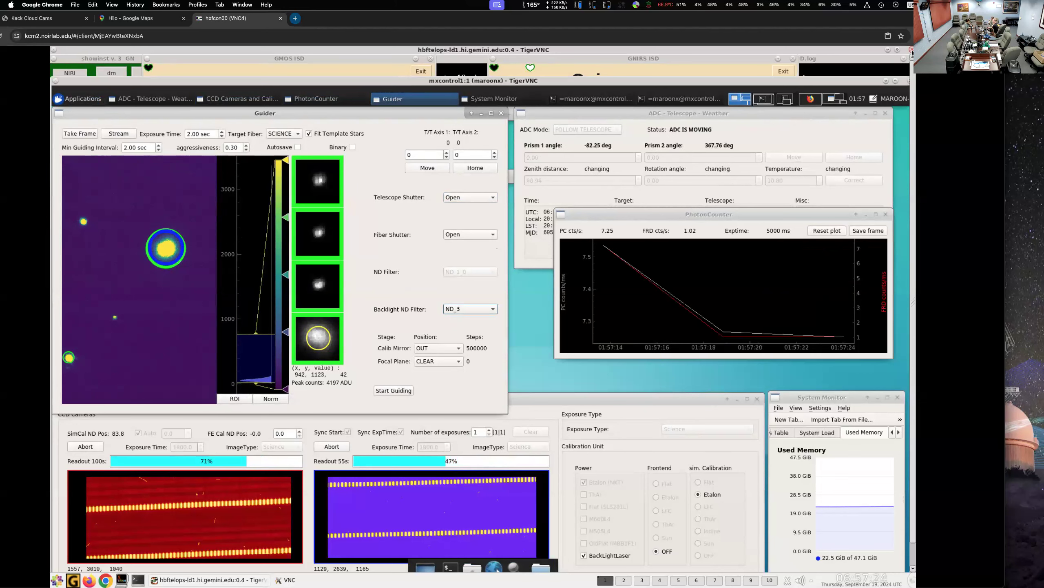
# - Close the VNC viewer for session 4 and open session 1 on hbftelops-ld1
pyautogui.click(911, 49)
pyautogui.click(65, 85)
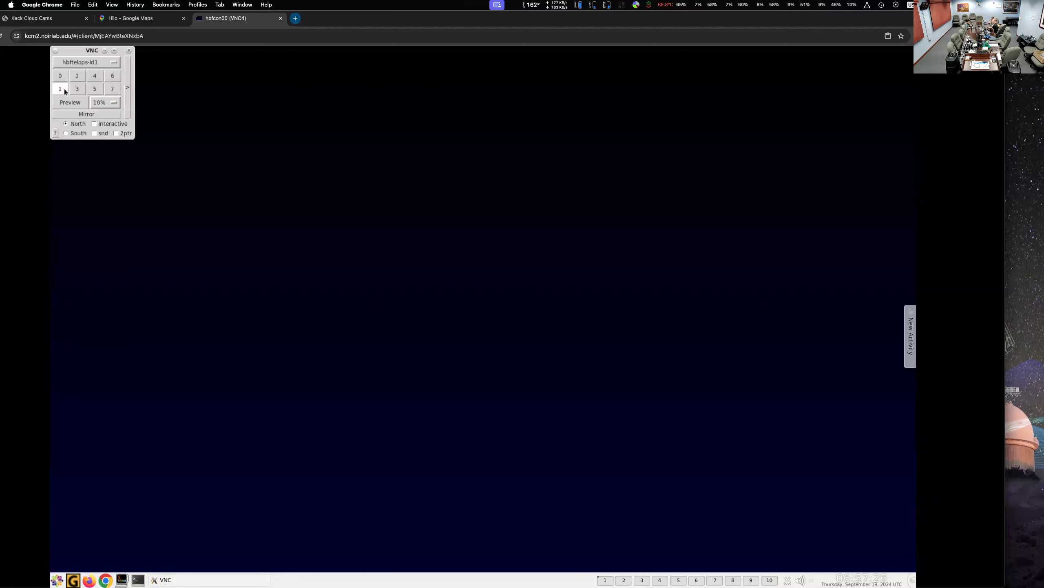
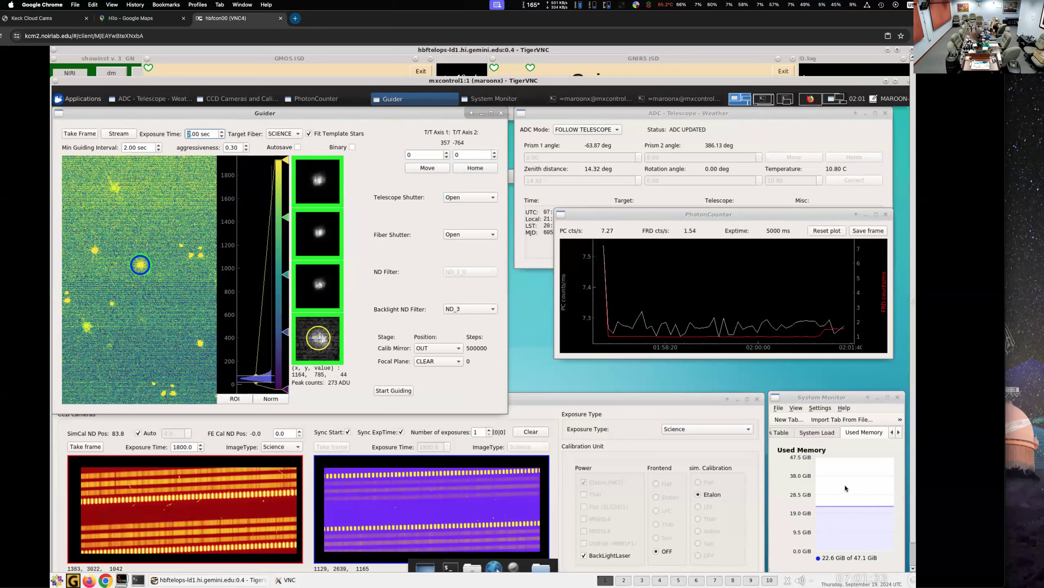
# - Set the MAROON-X guider's exposure time to 10 seconds and raise its guiding aggressiveness
pyautogui.write('10')
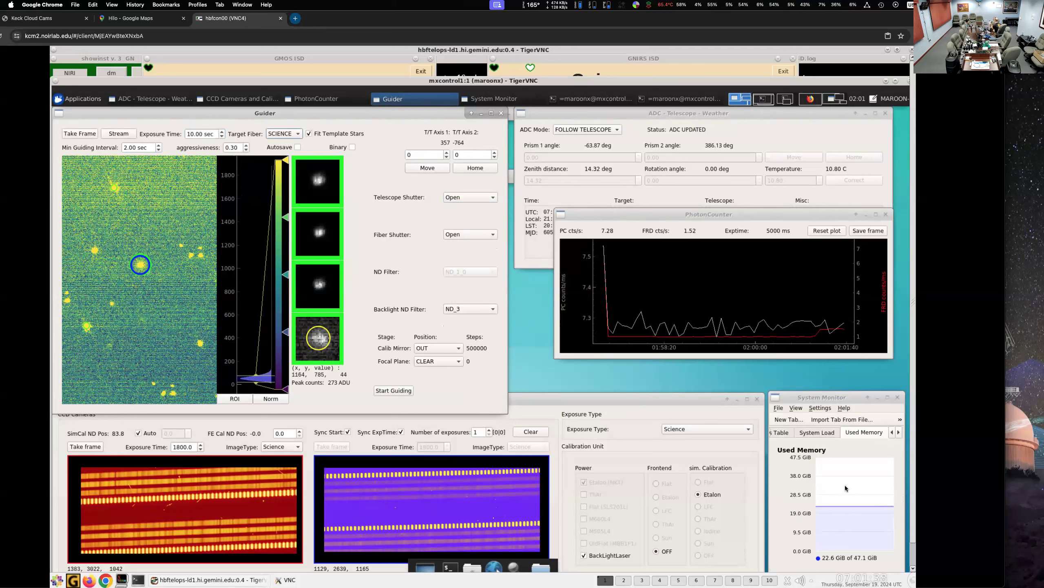
pyautogui.press('Tab')
pyautogui.press('Tab')
pyautogui.press('Tab')
pyautogui.press('Tab')
pyautogui.press('Up')
pyautogui.press('Up')
pyautogui.press('Up')
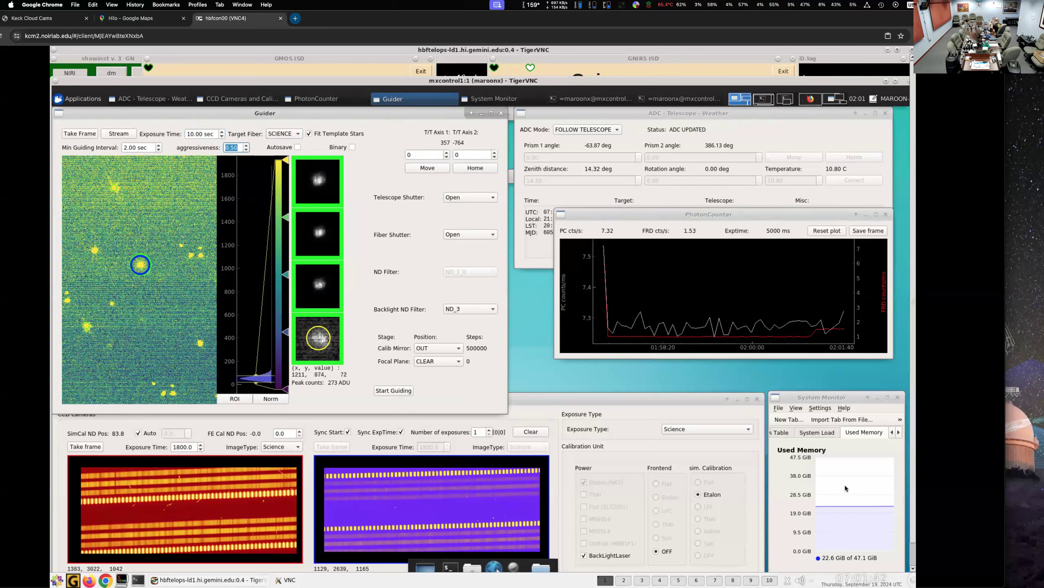
pyautogui.press('Return')
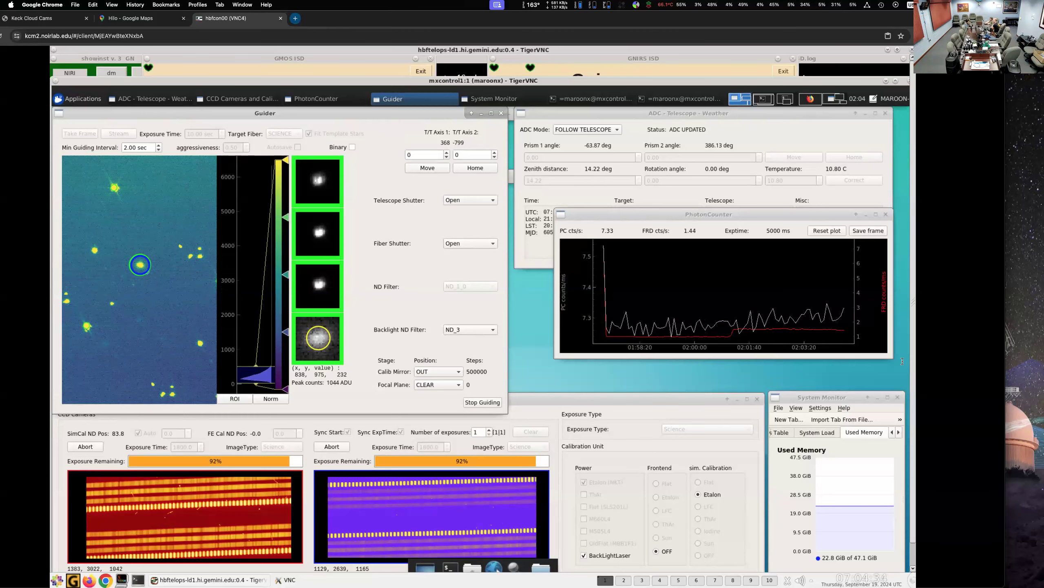
# - Check the sky time-lapses on the Keck Cloud Cams page, then return to the hbfcon00 (VNC4) session
pyautogui.click(41, 18)
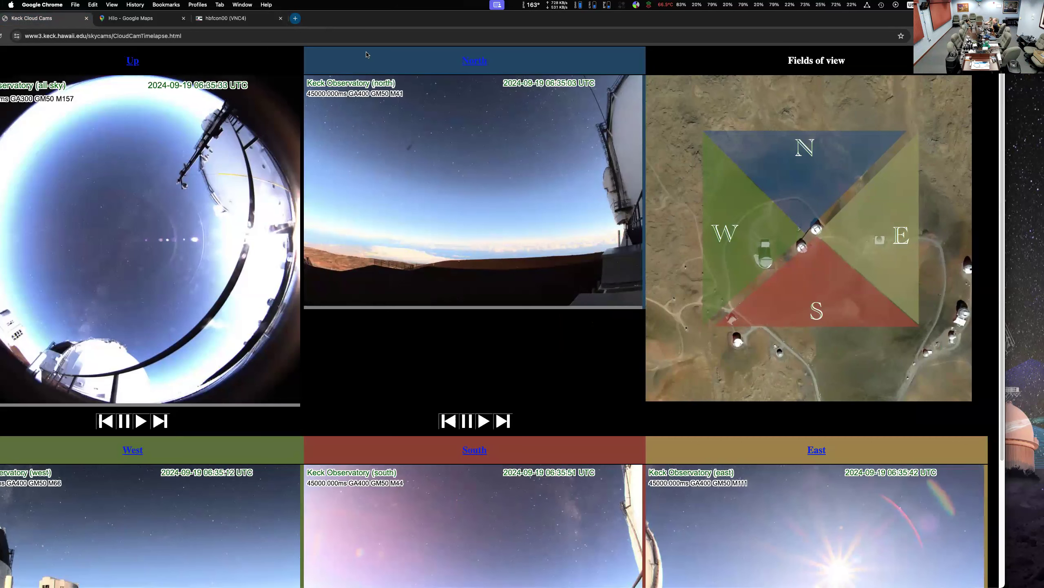
pyautogui.click(246, 22)
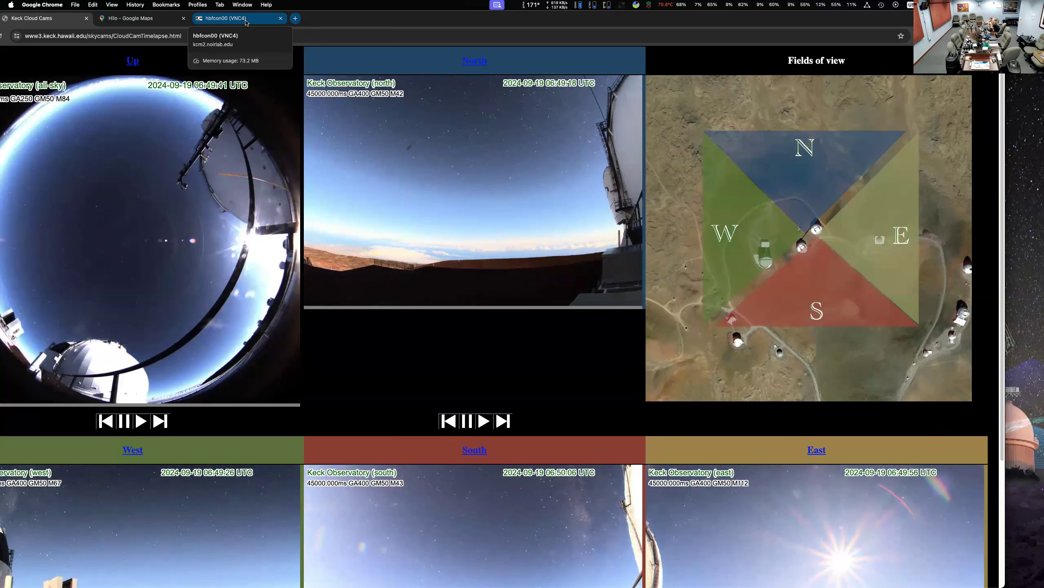
pyautogui.click(248, 21)
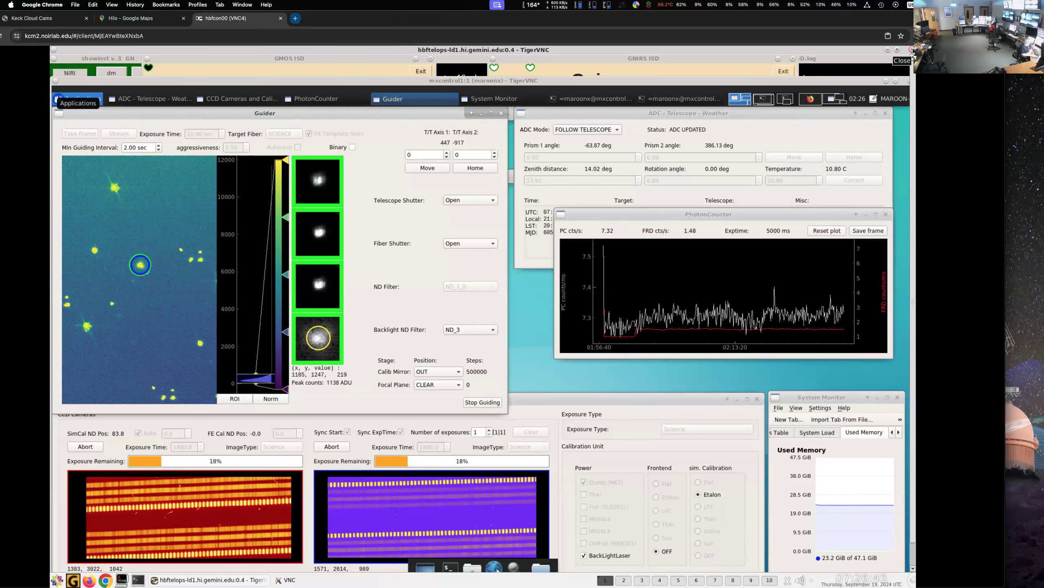
# - Replace the session 4 viewer with session 7, and inspect the scheduled visit N24B-Q-218 [11] and the IQ85 CC70 plan variant
pyautogui.click(911, 49)
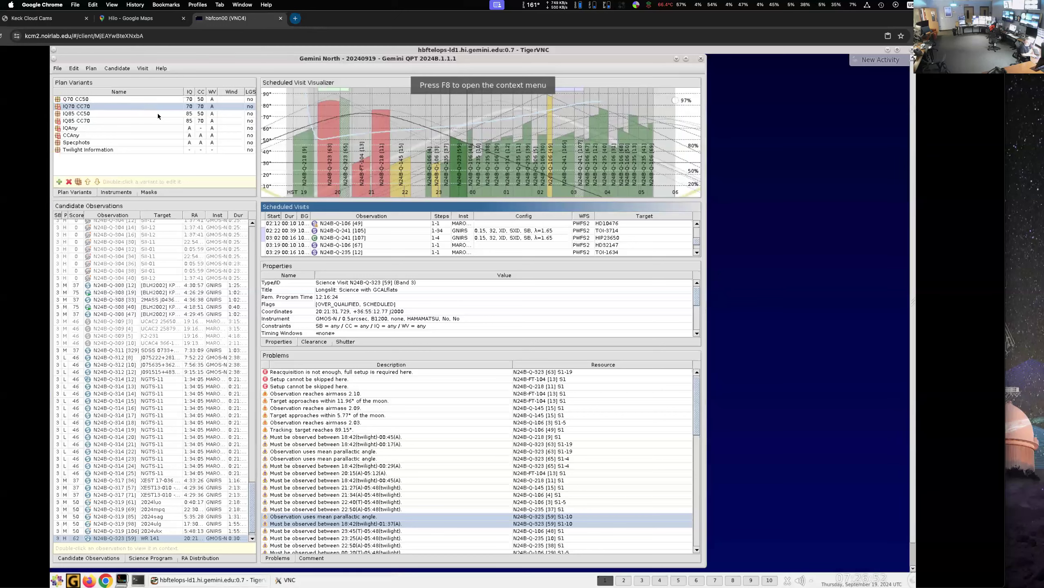
pyautogui.moveTo(496, 180)
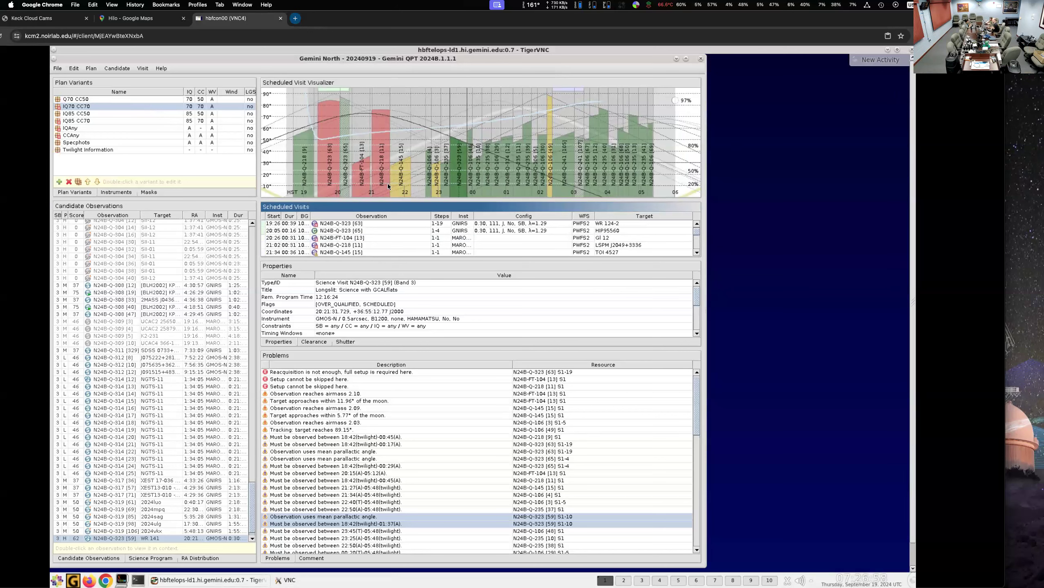
pyautogui.click(480, 186)
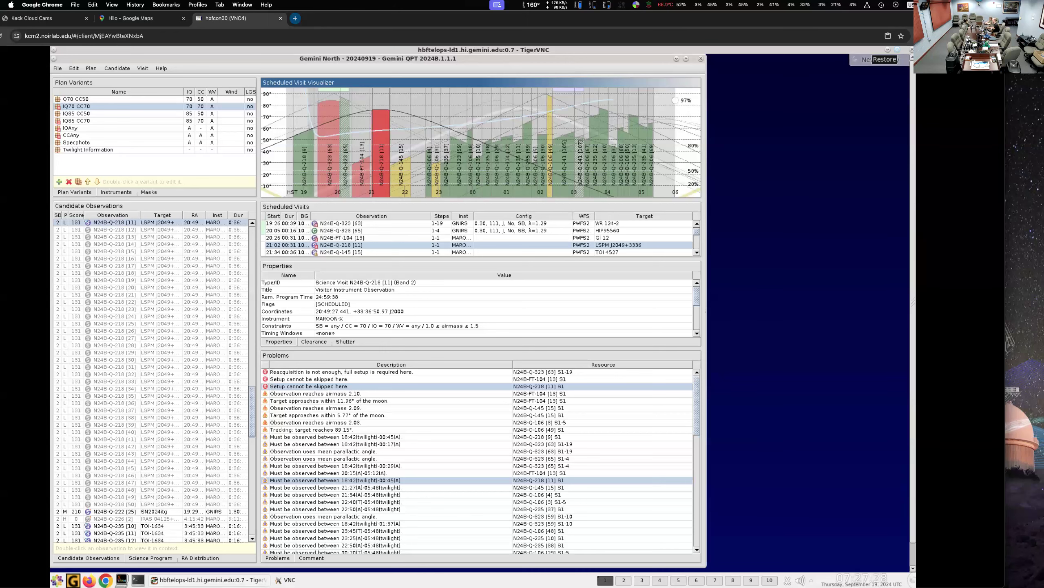
pyautogui.click(76, 120)
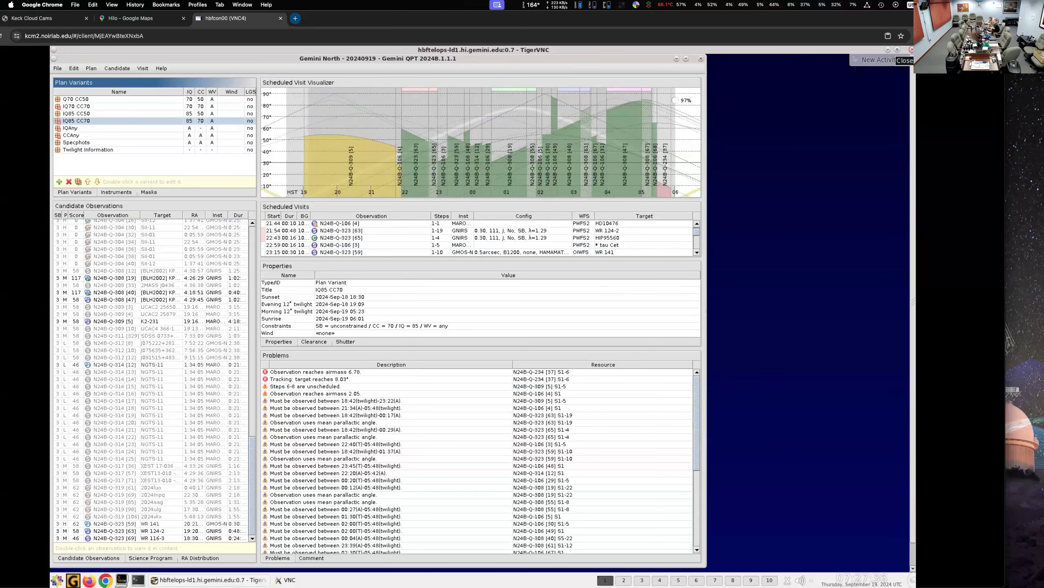
# - Close the session 7 planning tool viewer and open session 1 to show the telescope status
pyautogui.click(911, 49)
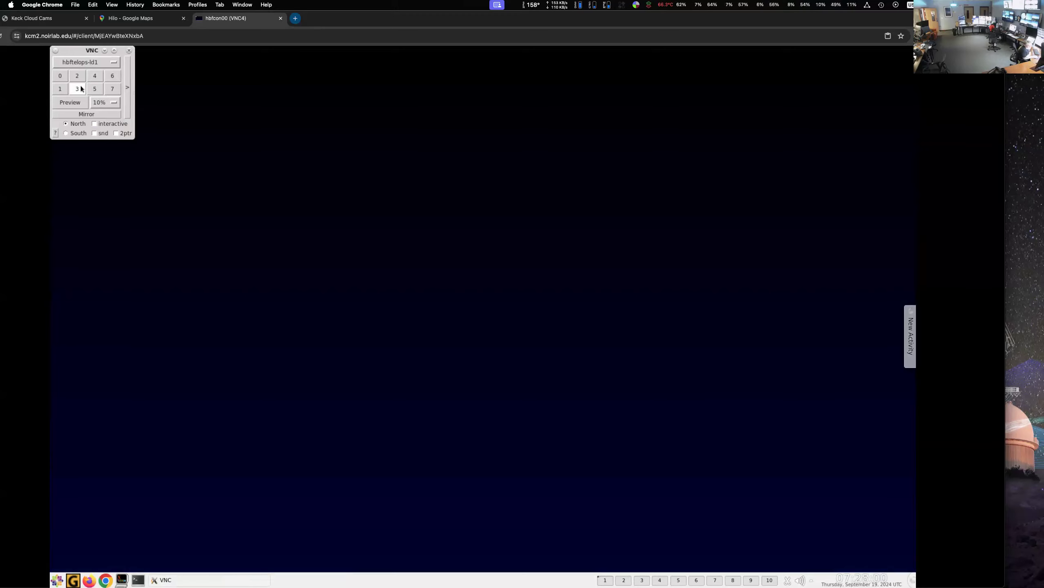
pyautogui.click(62, 89)
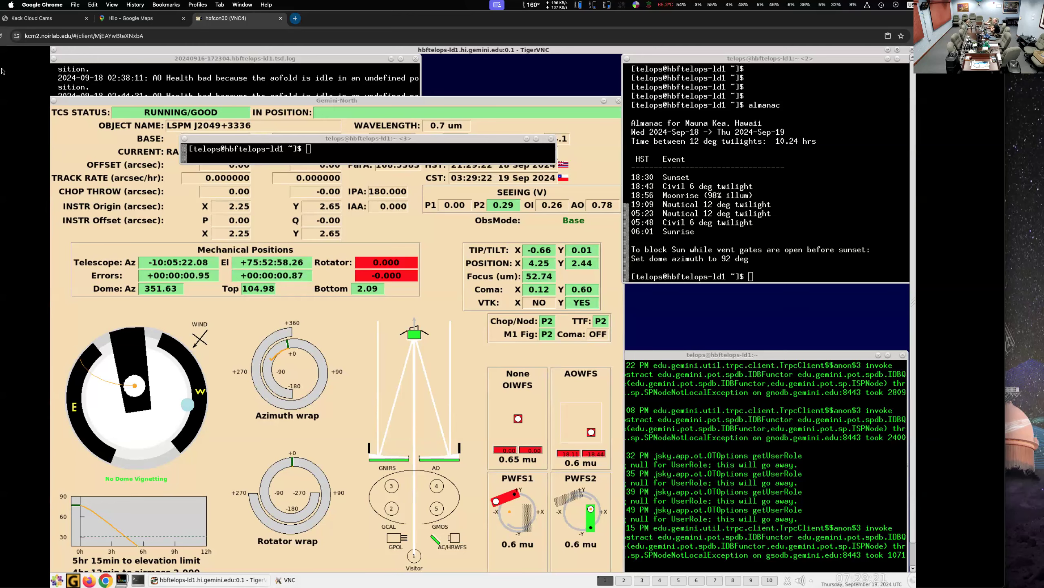
# - Examine the all-sky, north, west, south and east time-lapses on the Keck Cloud Cams page and shift the browser window slightly sideways
pyautogui.click(57, 19)
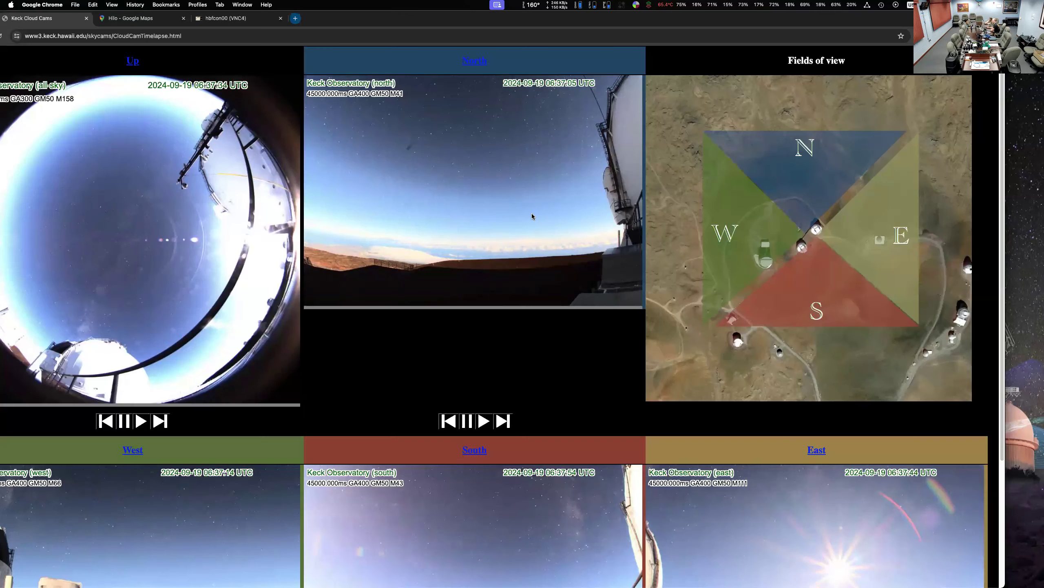
pyautogui.scroll(-4, 448, 374)
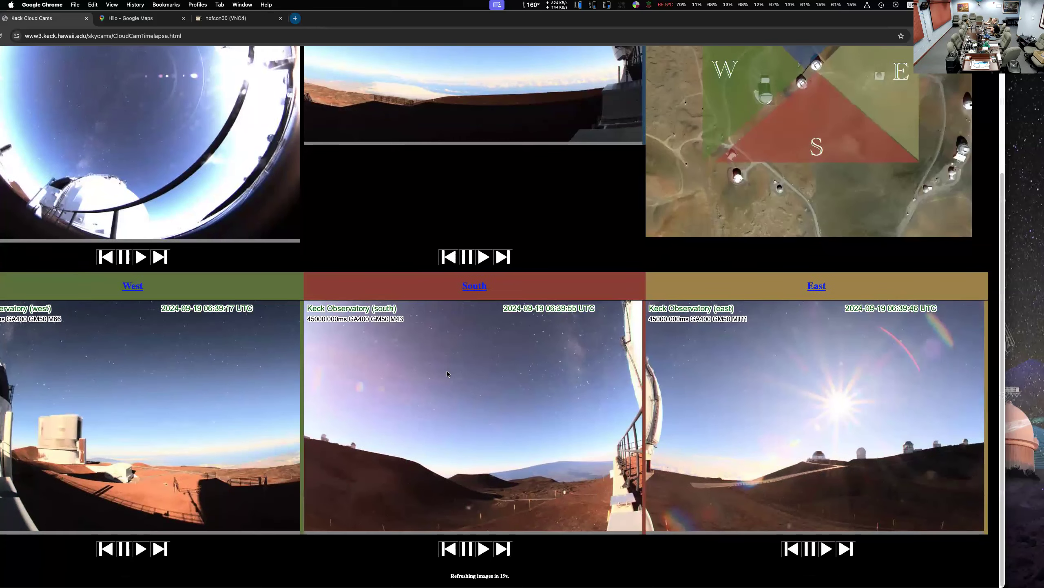
pyautogui.scroll(4, 448, 373)
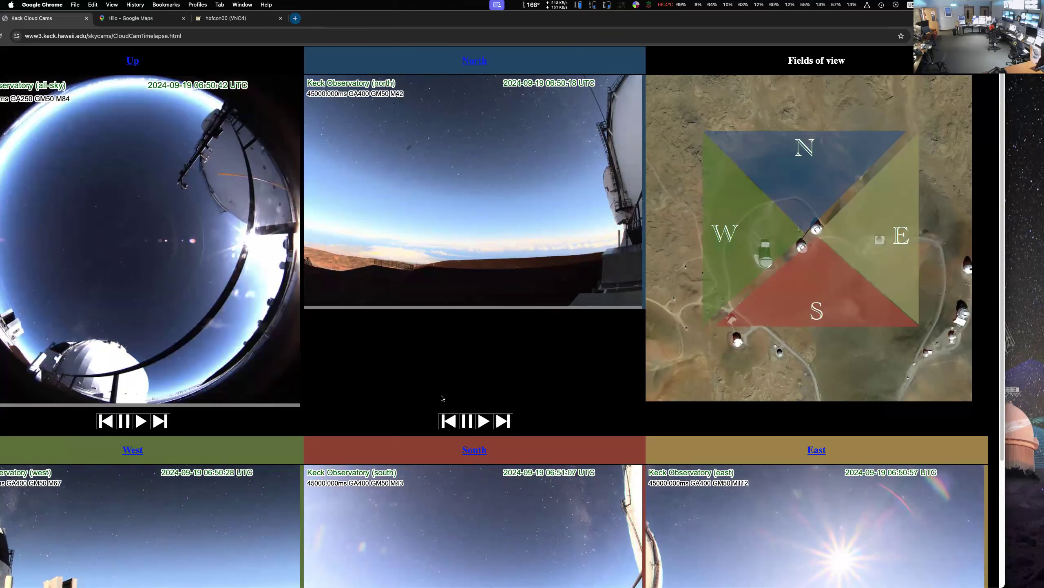
pyautogui.scroll(-5, 442, 398)
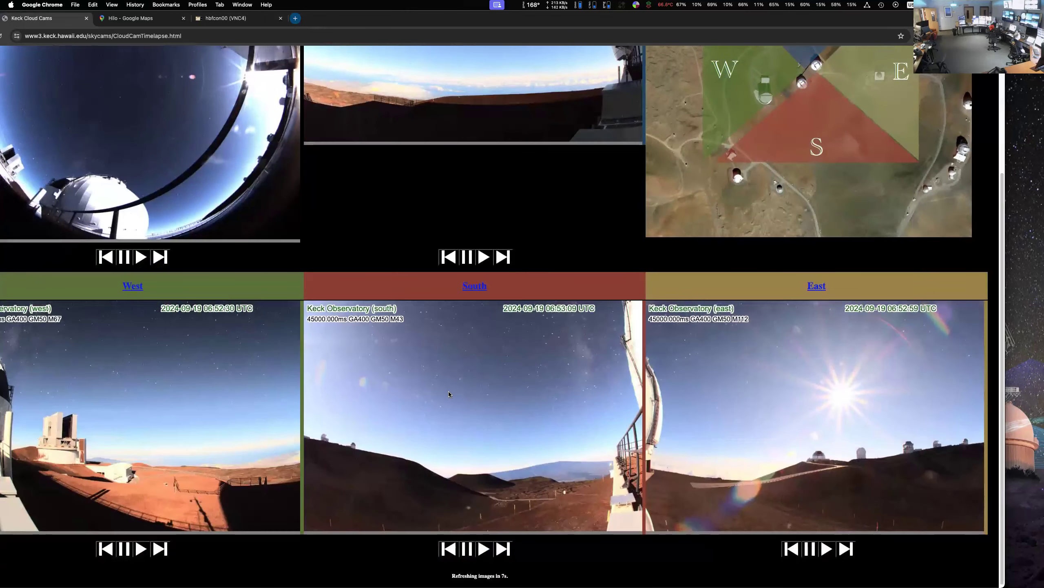
pyautogui.scroll(5, 451, 392)
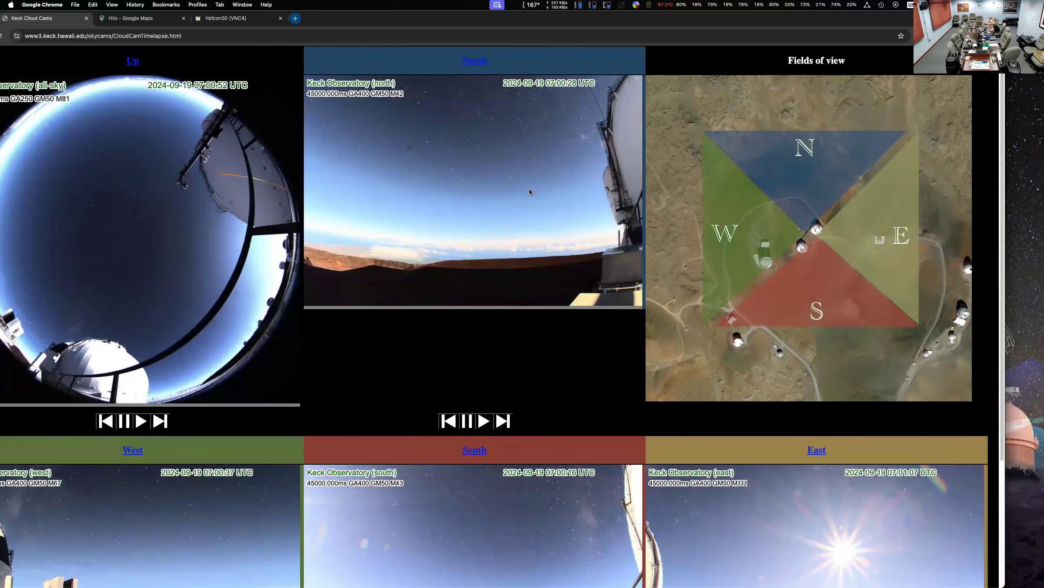
pyautogui.scroll(-5, 529, 191)
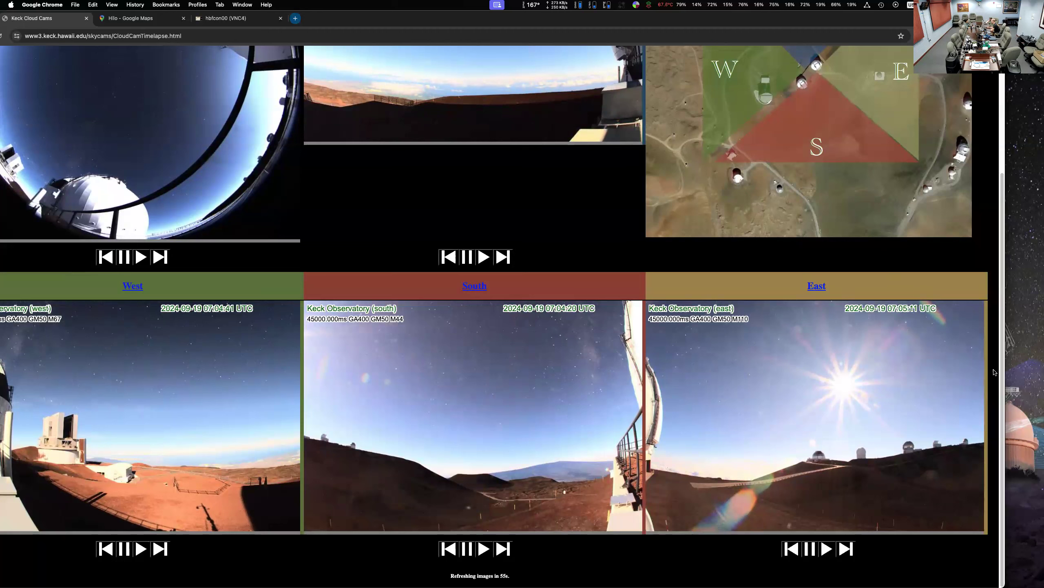
pyautogui.moveTo(746, 17); pyautogui.dragTo(704, 22)
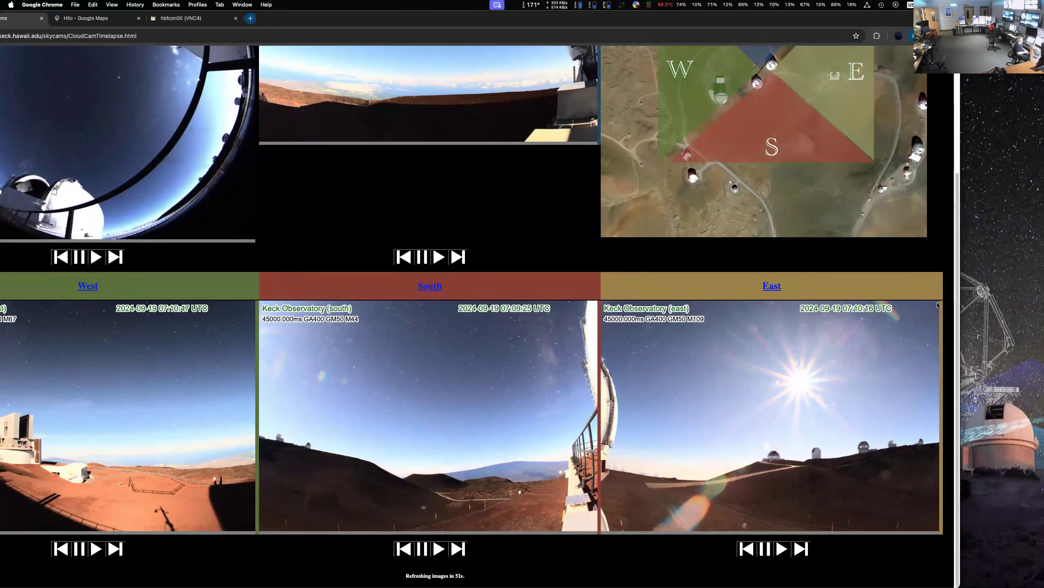